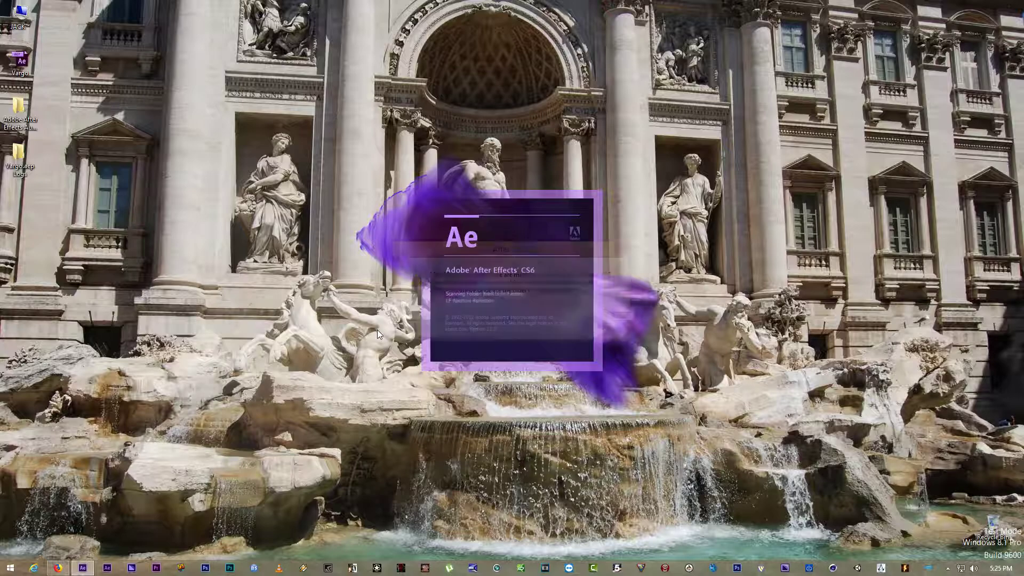
Dismiss the duplicate plug-in warnings shown during startup.
left_click(609, 330)
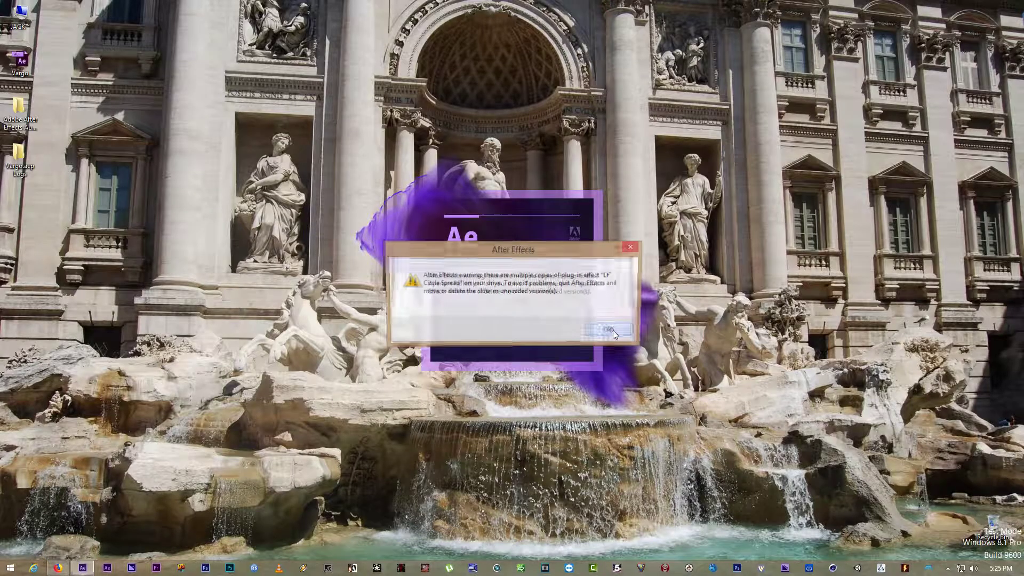
left_click(609, 330)
left_click(609, 330)
left_click(609, 330)
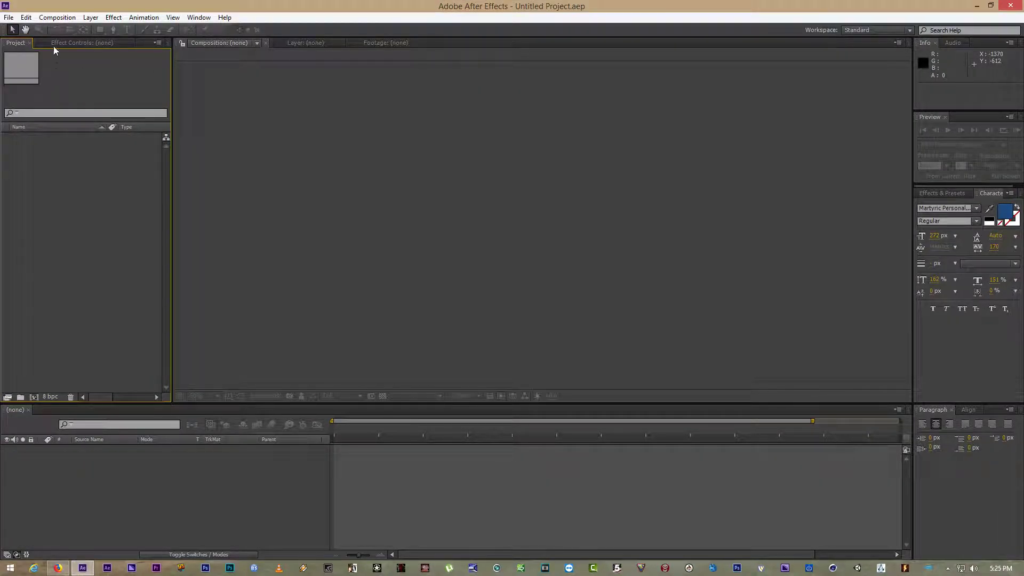
Create a new composition named Comp 1 with the HDTV 1080 29.97 preset at 1920 x 1080.
left_click(53, 18)
left_click(59, 28)
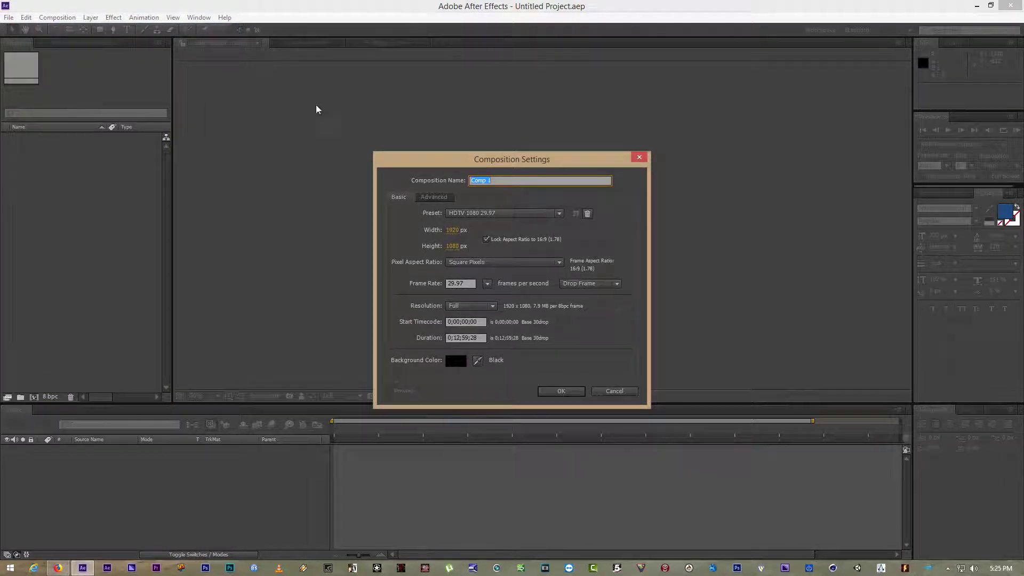
left_click(561, 392)
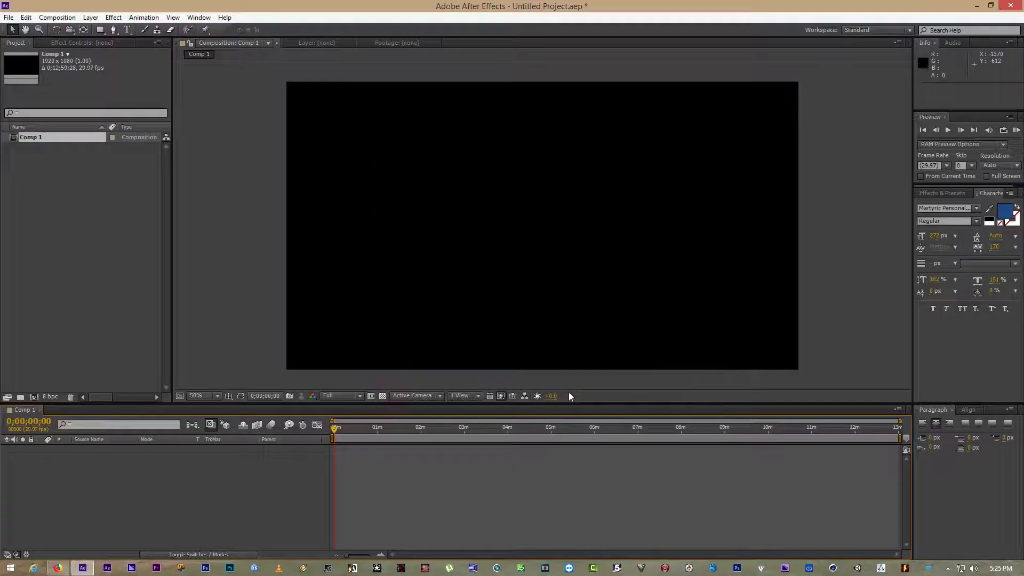
Add a text layer to the composition reading "Optical Flares".
right_click(184, 465)
mouse_move(268, 350)
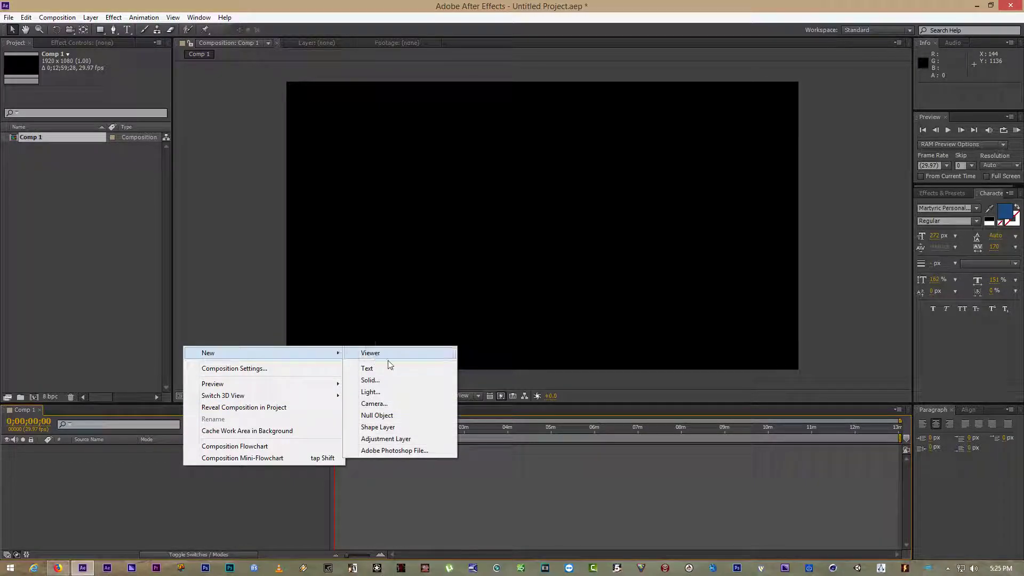
left_click(400, 368)
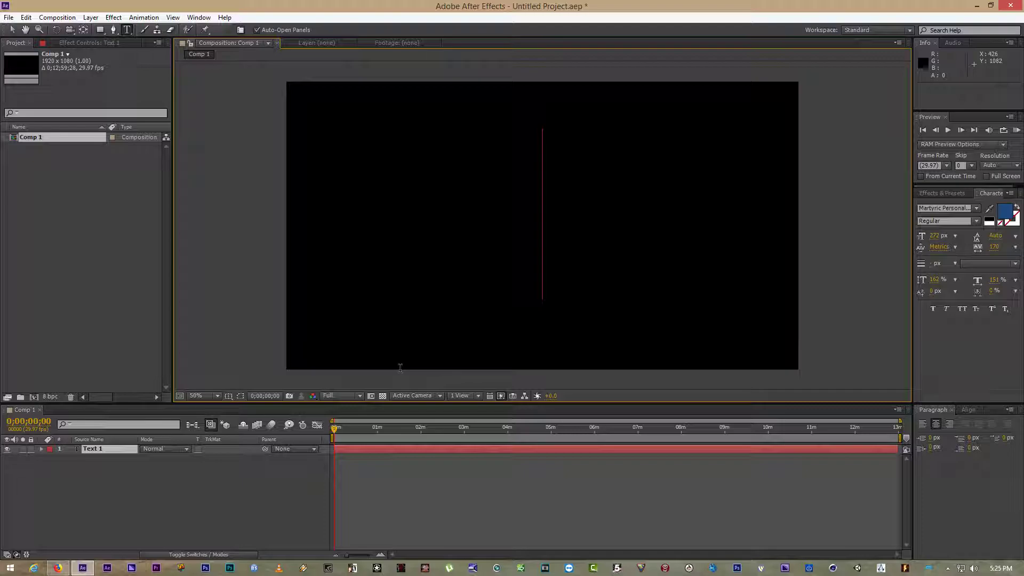
type("Opti")
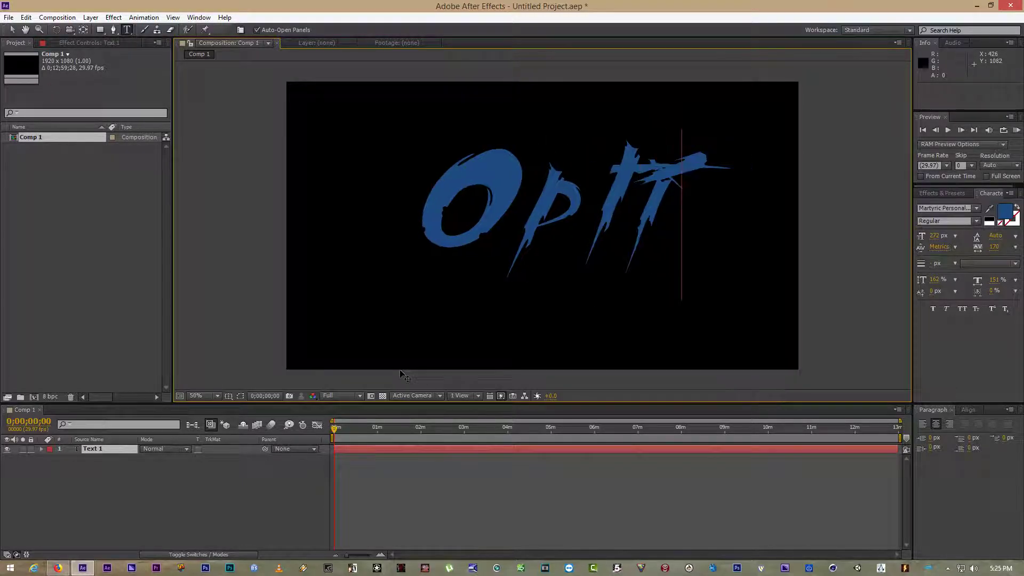
type("cal Fl")
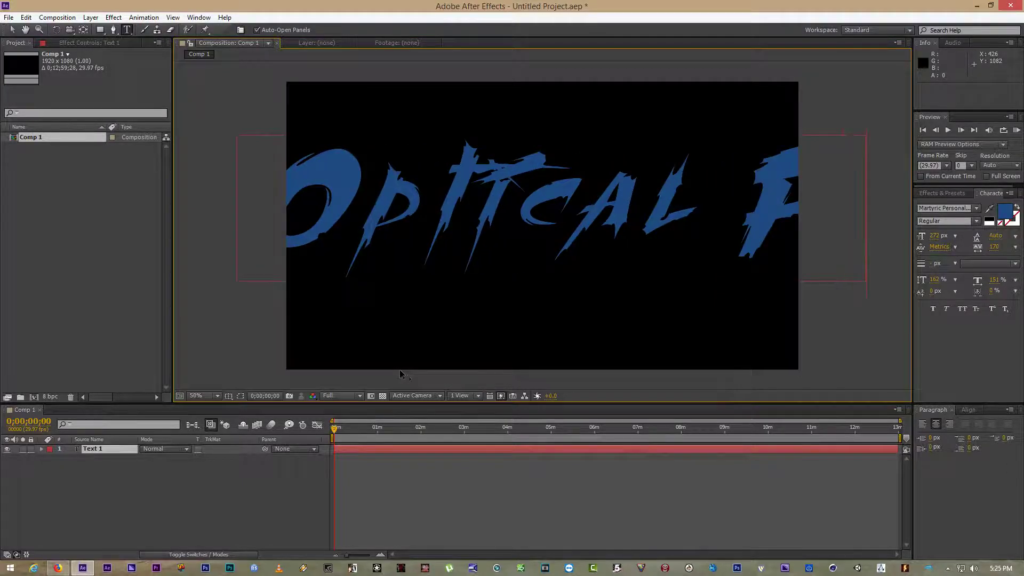
type("a")
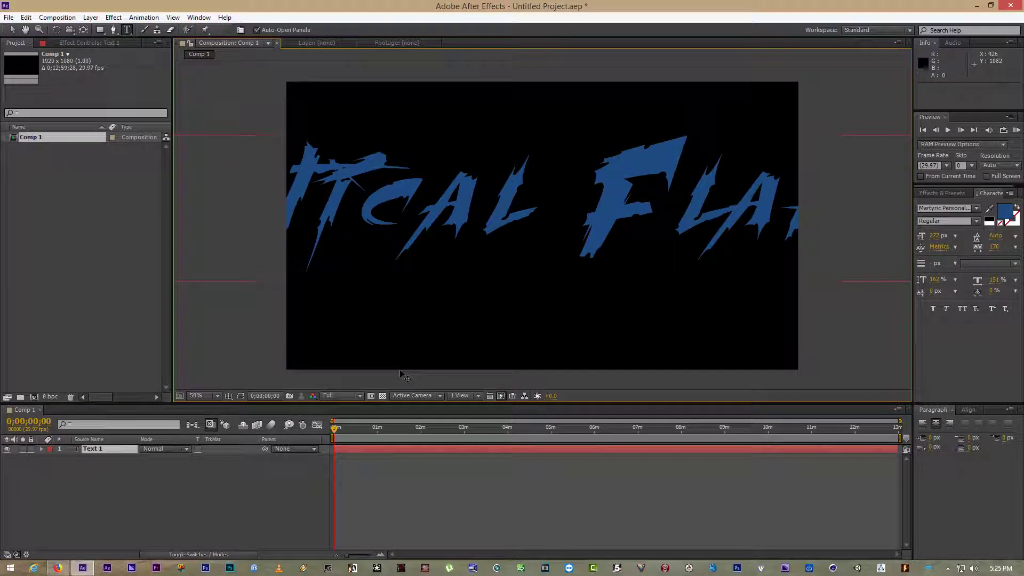
left_click(121, 450)
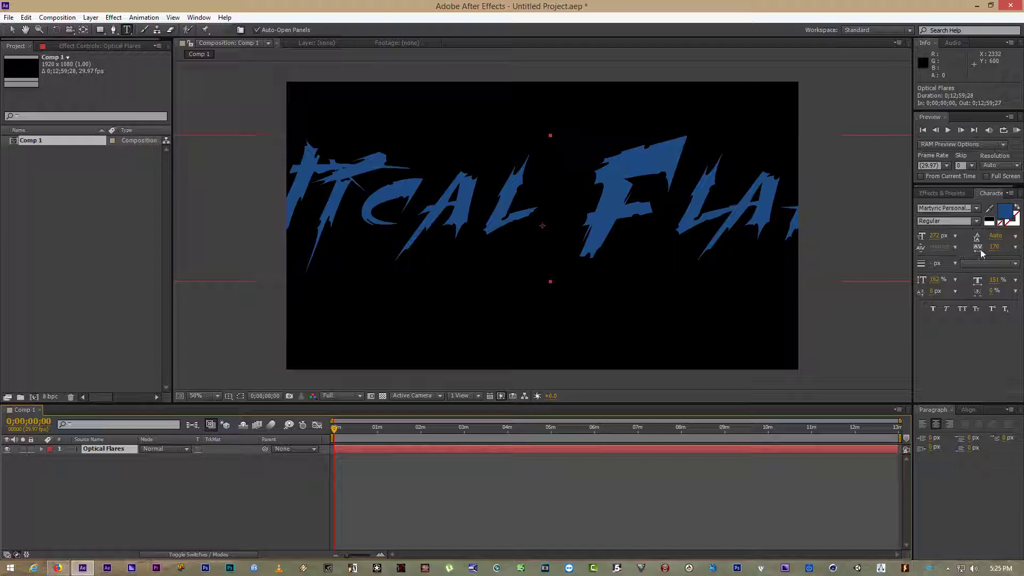
Set the text's font size to 151 px and center the layer horizontally and vertically in the composition.
left_click_drag(936, 240, 883, 250)
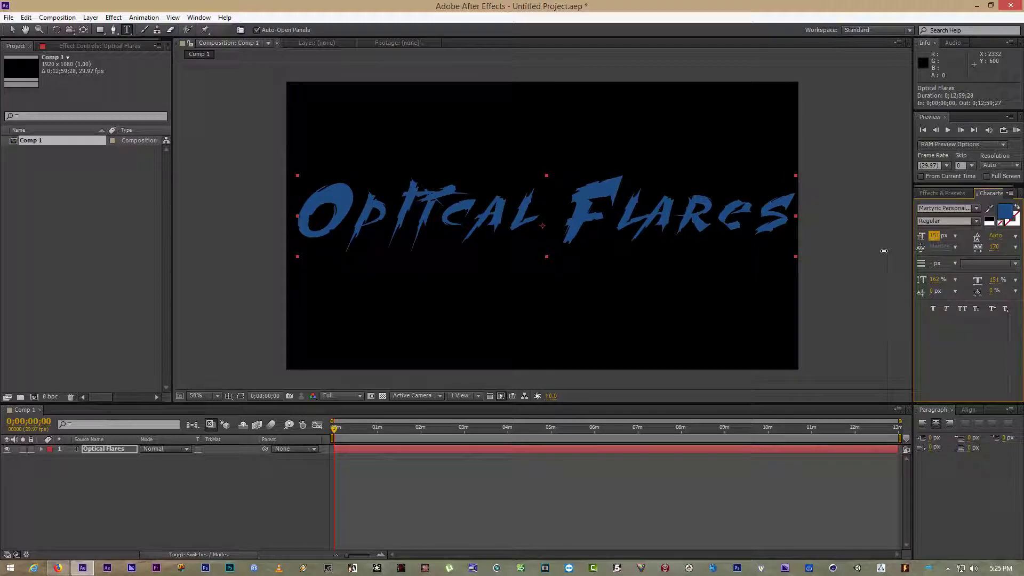
left_click(969, 410)
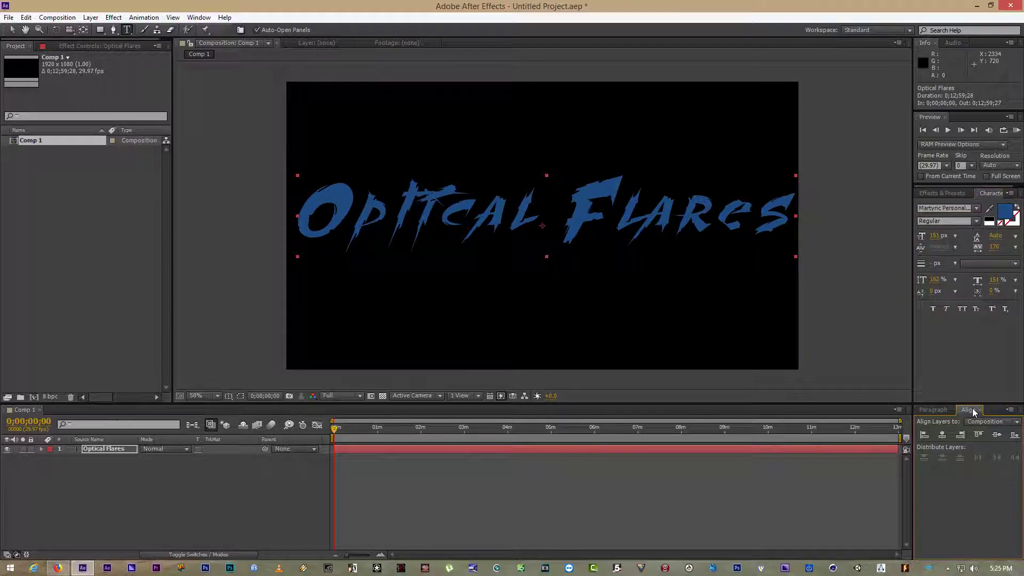
left_click(942, 435)
left_click(997, 435)
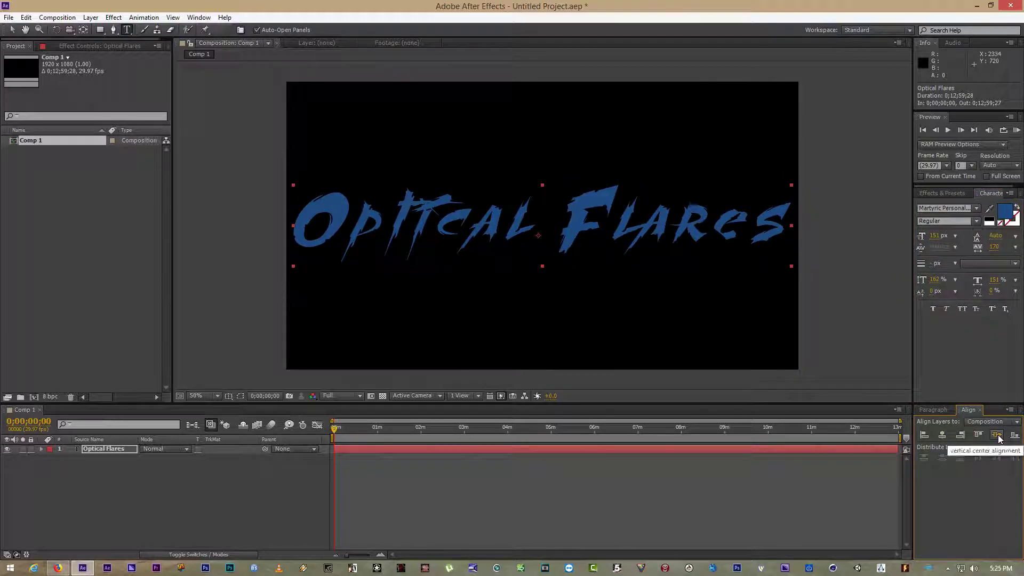
Apply the Optical Flares effect to the text layer.
right_click(110, 449)
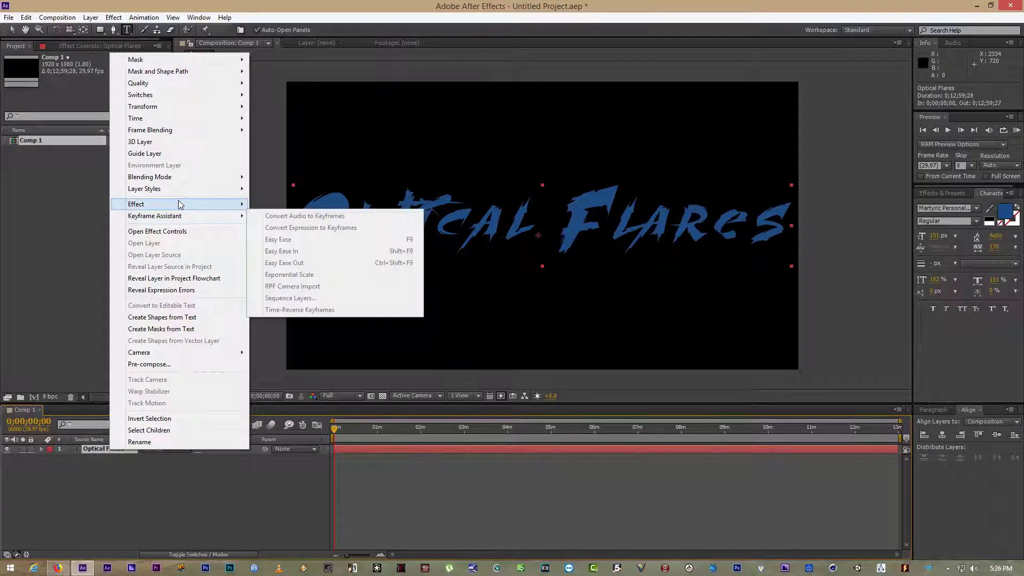
mouse_move(178, 204)
mouse_move(320, 568)
left_click(442, 567)
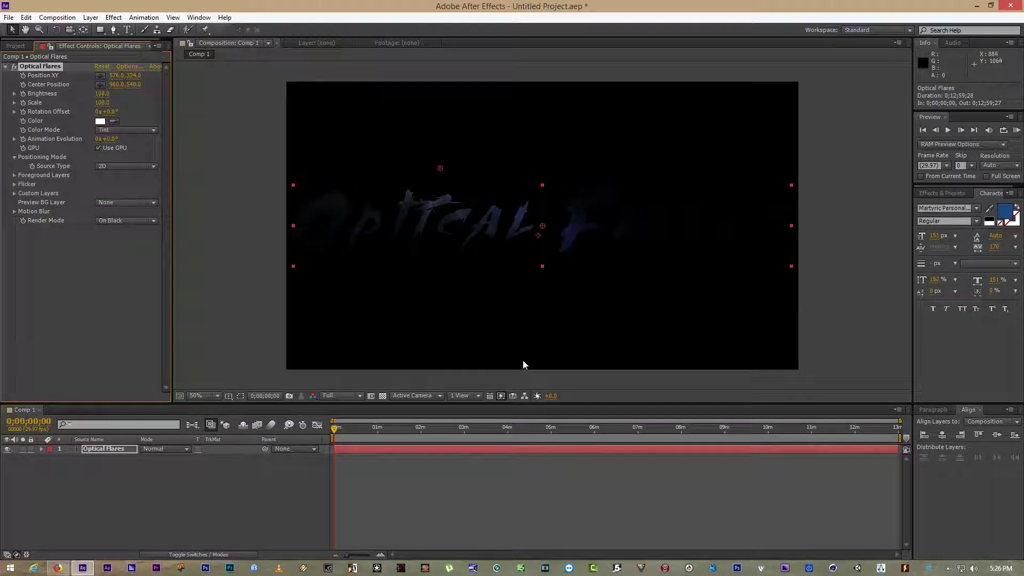
Open the Optical Flares options in a maximized window and show the flare presets in an enlarged browser area.
left_click(128, 66)
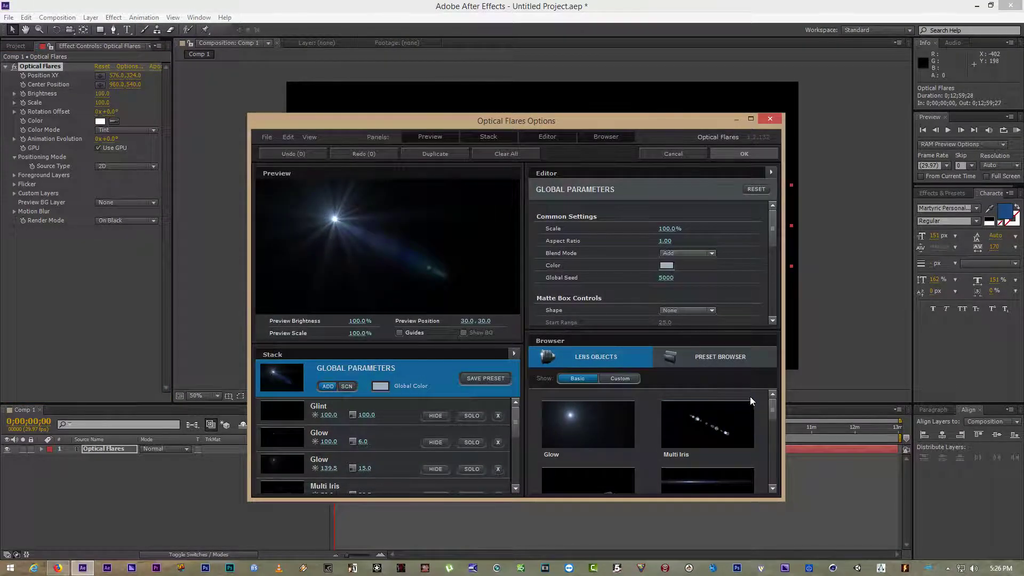
left_click(749, 119)
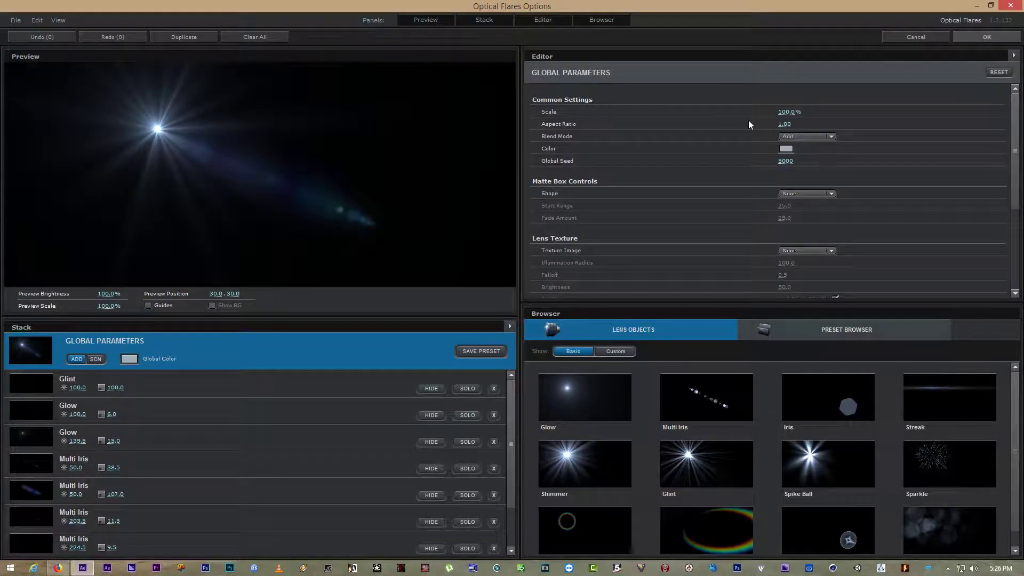
left_click_drag(754, 303, 759, 161)
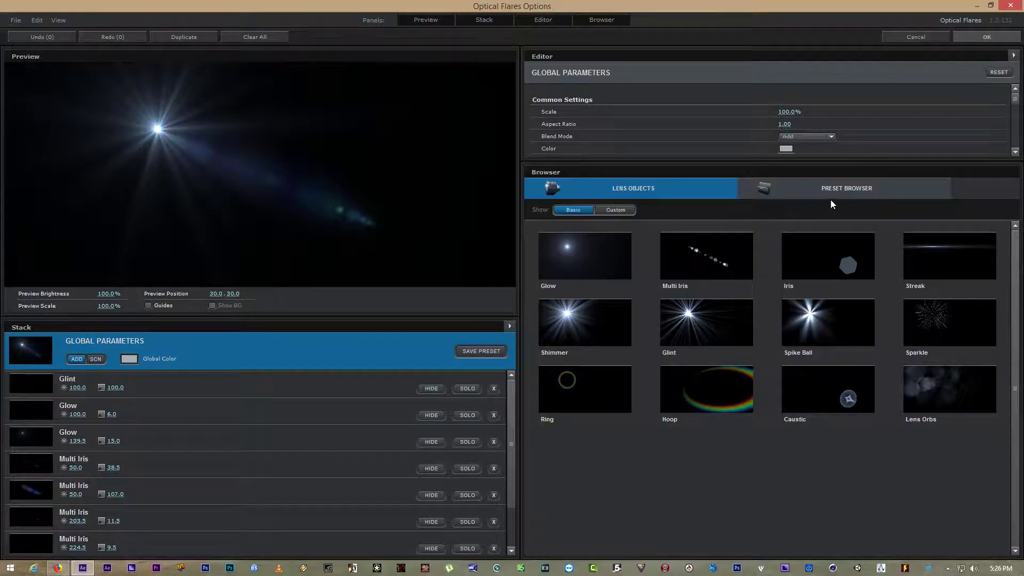
left_click(842, 193)
Try the Cool Flare and Monster Flare presets from the Motion Graphics folder, moving each flare around the preview.
double_click(720, 262)
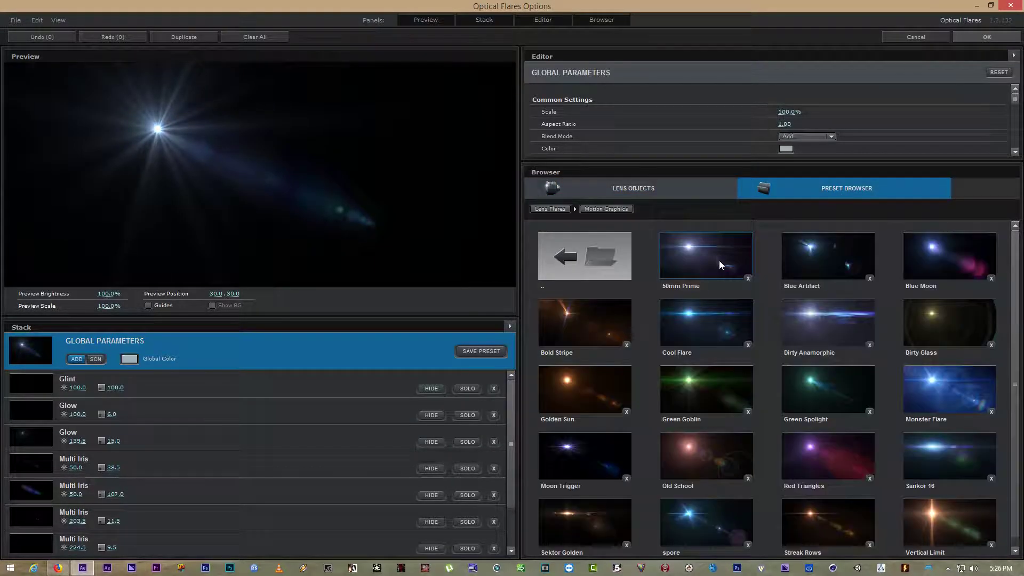
double_click(737, 321)
left_click_drag(160, 130, 88, 119)
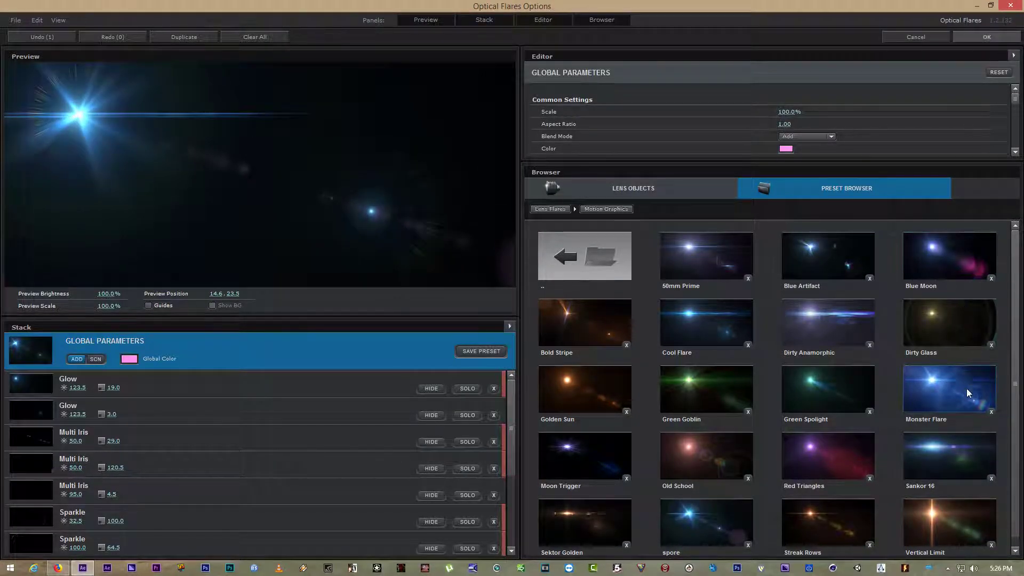
double_click(951, 389)
left_click_drag(107, 124, 485, 251)
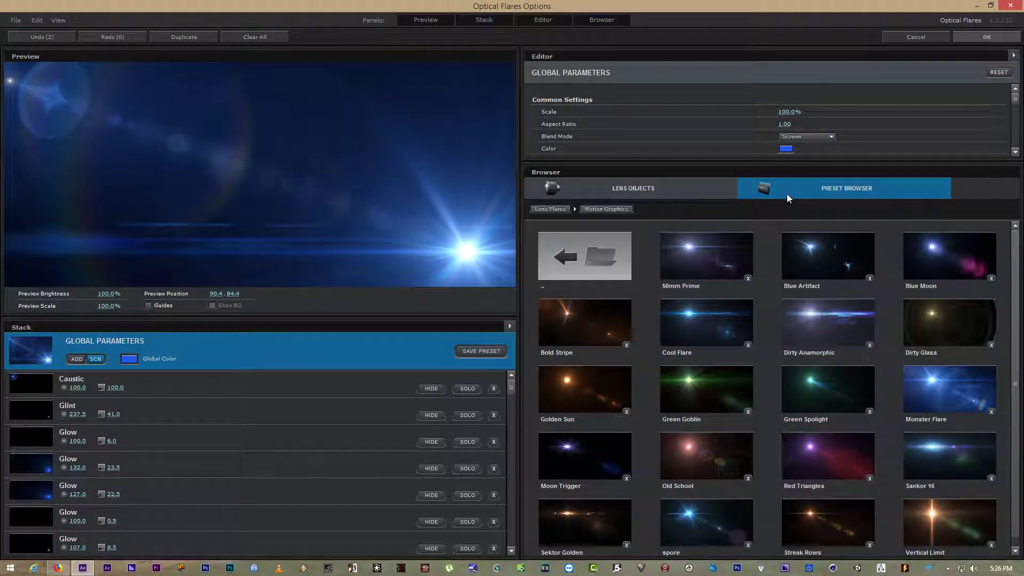
Try the Red Spots preset from the Pro Presets 2 folder and reposition the flare in the preview.
double_click(584, 256)
double_click(696, 324)
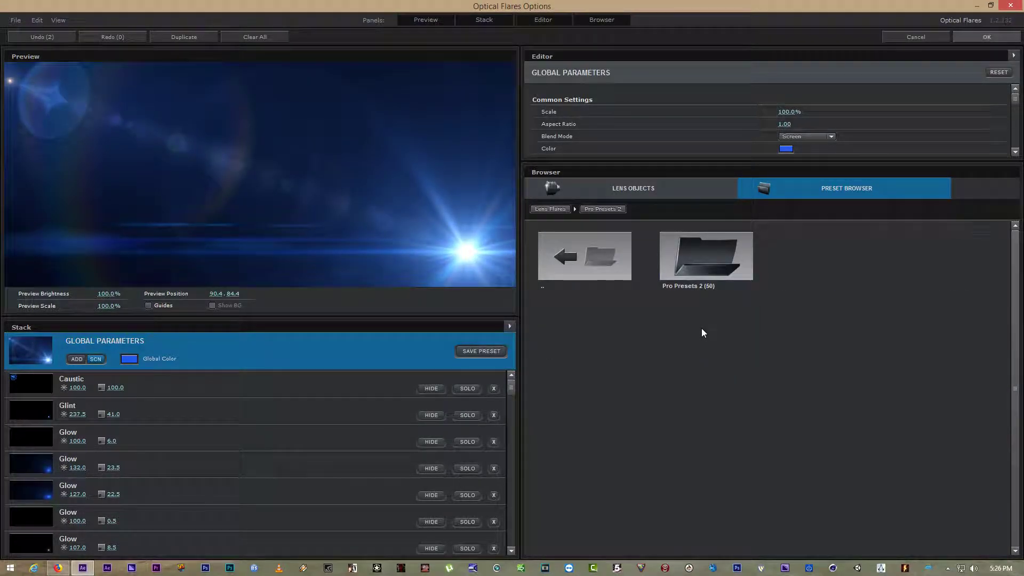
double_click(712, 258)
scroll(722, 325, "down", 1)
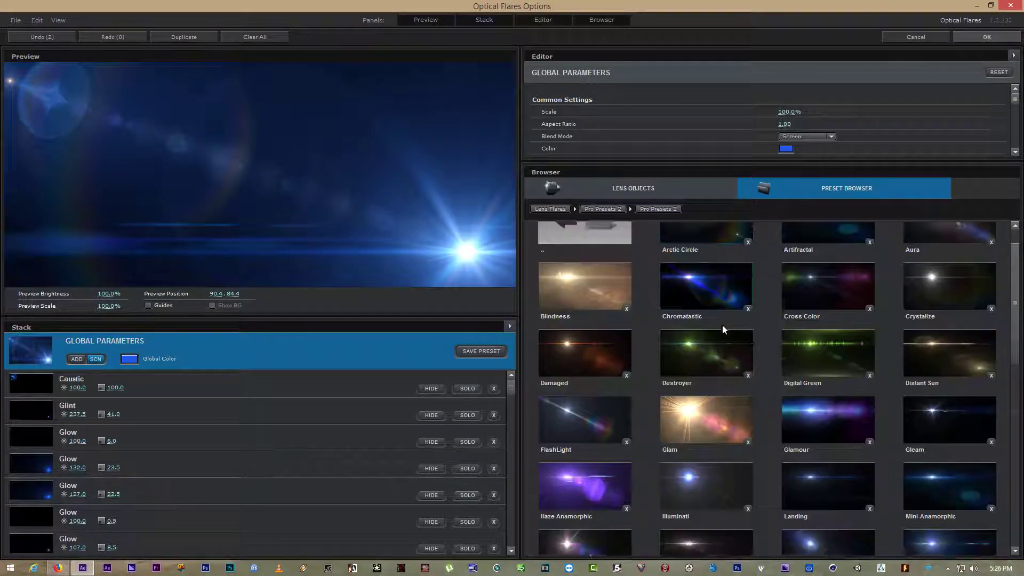
scroll(723, 327, "down", 6)
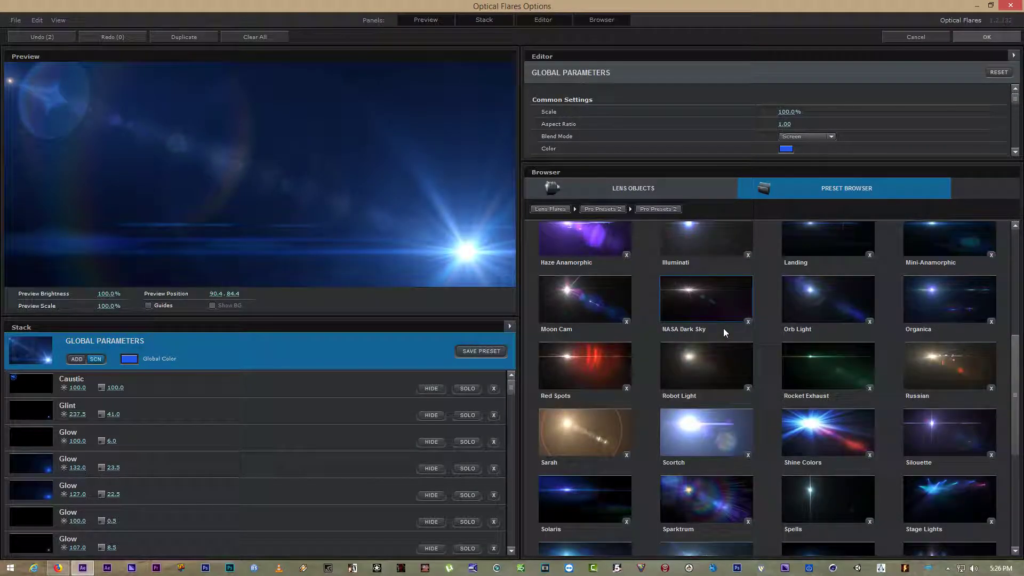
left_click(588, 354)
left_click_drag(459, 250, 443, 204)
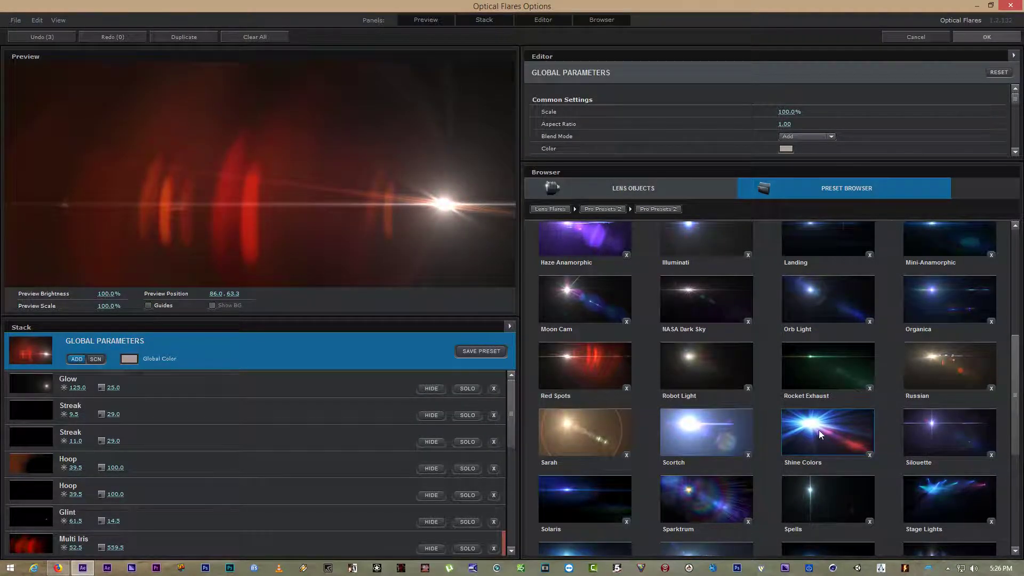
Try the Shine Colors, White Sun and Victory presets, repositioning the flare in the preview to compare their looks.
left_click(818, 430)
left_click_drag(452, 224, 71, 114)
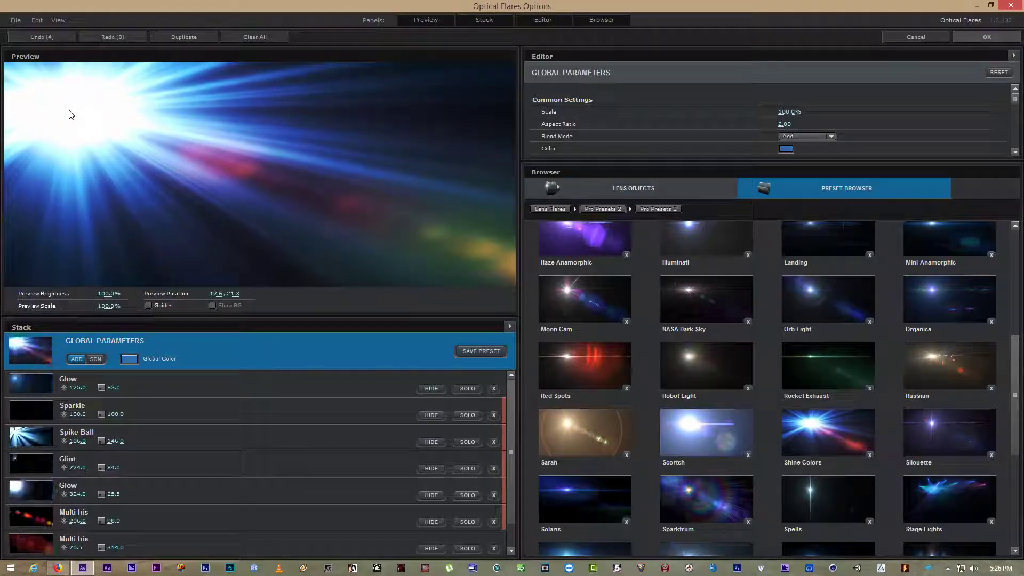
scroll(627, 466, "down", 5)
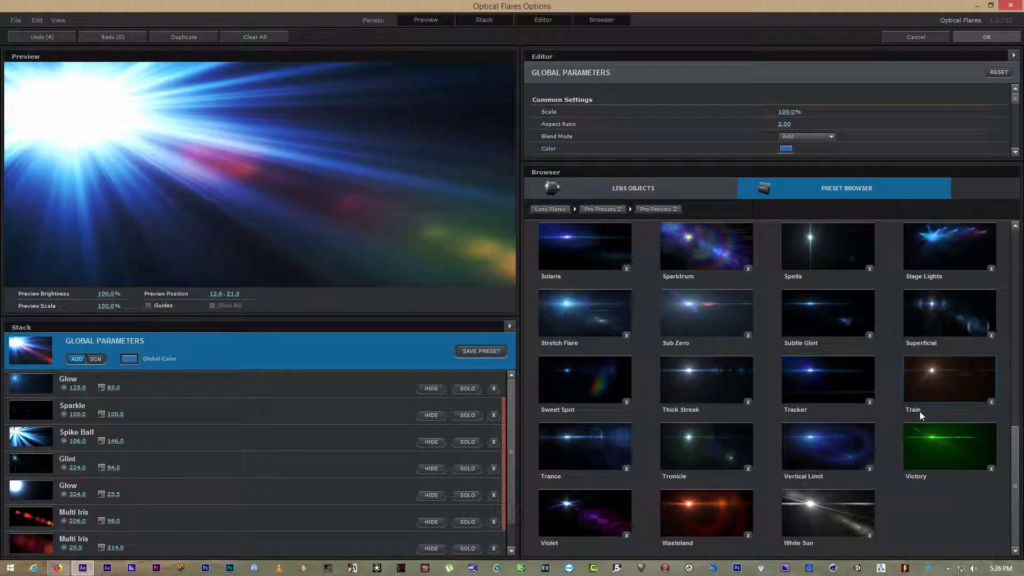
left_click(805, 505)
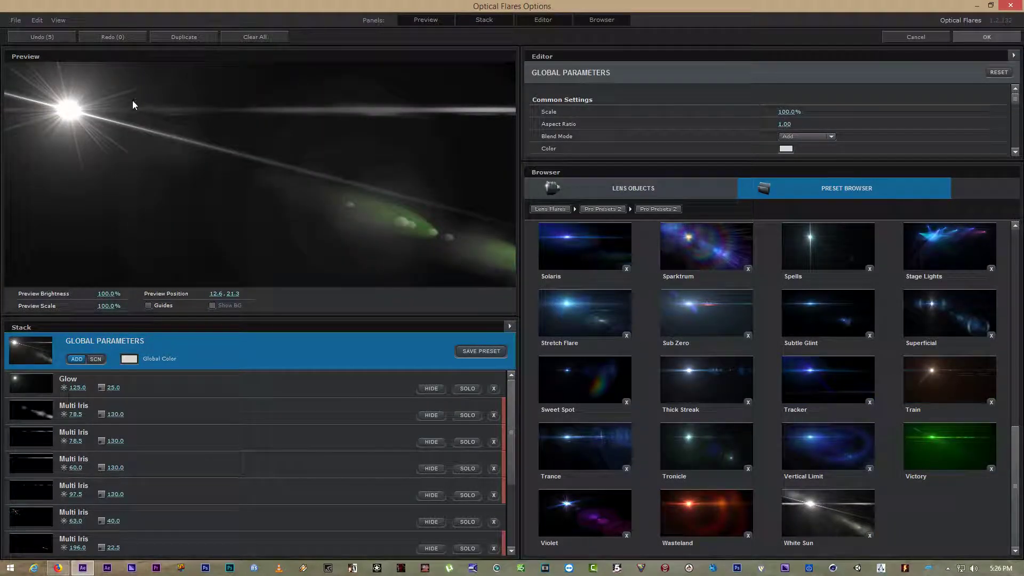
left_click_drag(75, 112, 144, 137)
left_click(938, 442)
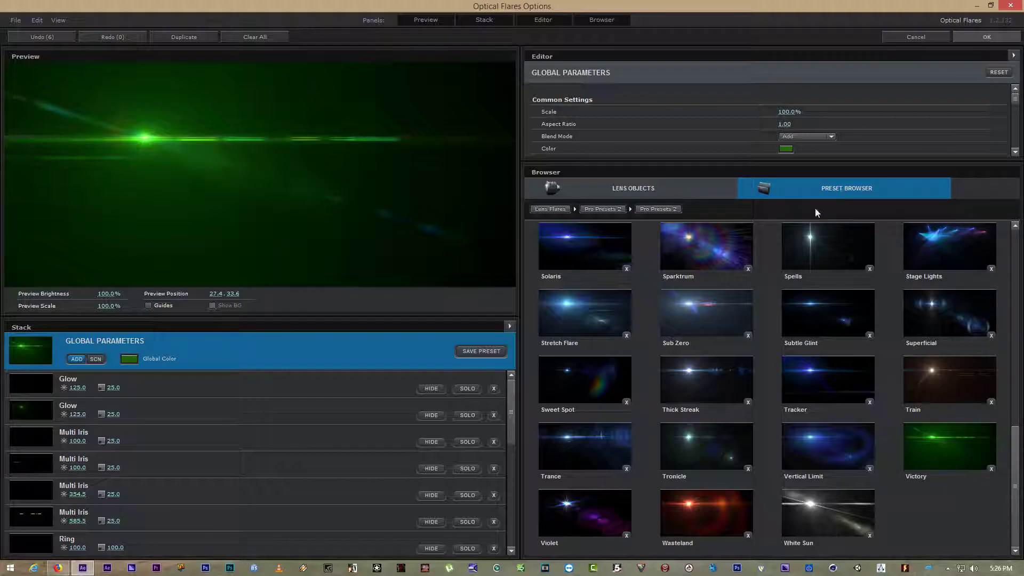
Load the Winter Aurora preset from the Pro Presets folder, check it in the preview, and apply it to the text layer.
scroll(765, 250, "up", 10)
left_click(592, 256)
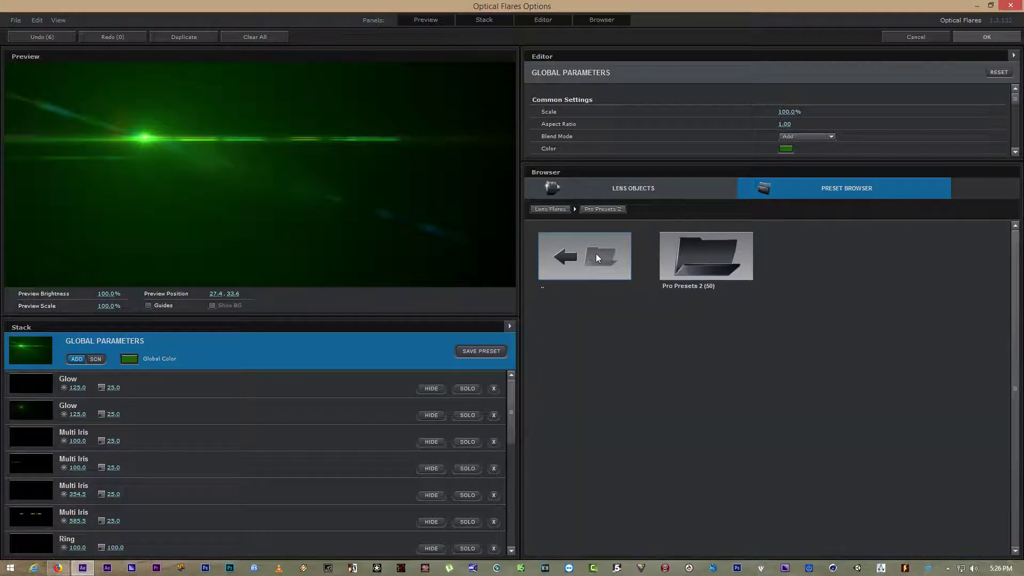
left_click(569, 259)
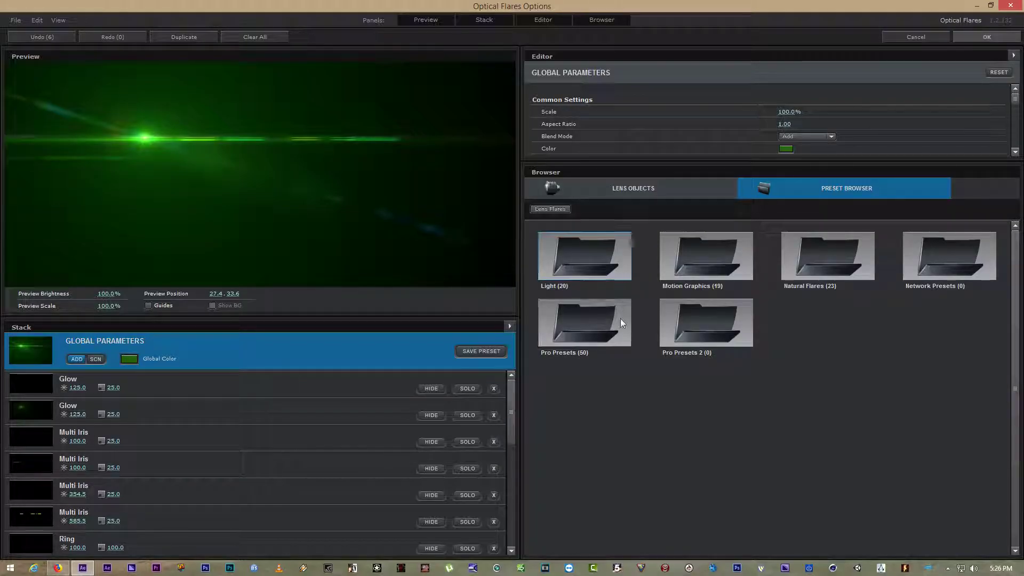
left_click(576, 327)
scroll(667, 354, "down", 3)
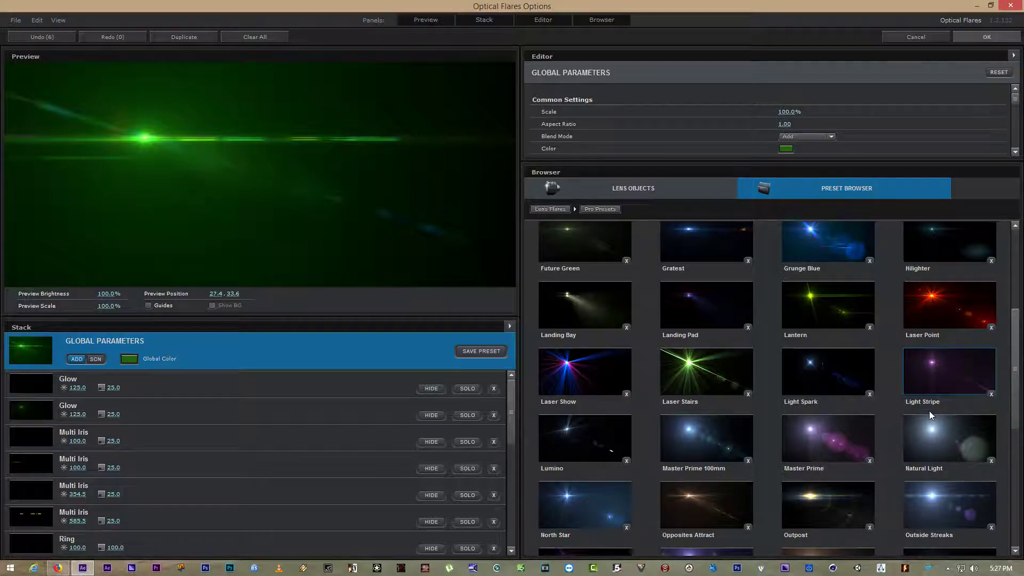
scroll(929, 411, "down", 3)
scroll(928, 410, "down", 3)
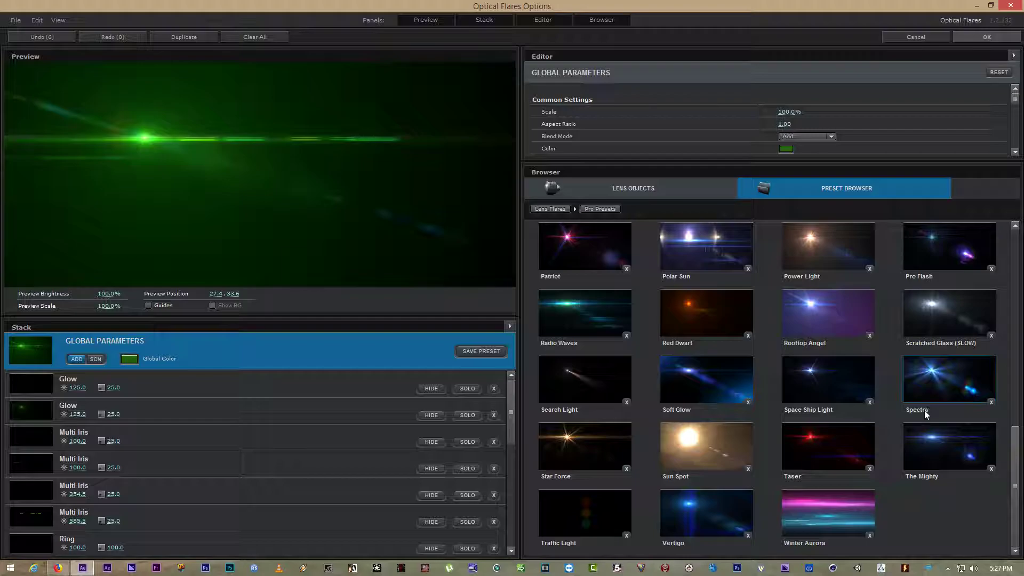
left_click(841, 510)
mouse_move(149, 130)
left_mouse_down()
mouse_move(73, 105)
mouse_move(281, 194)
mouse_move(422, 279)
mouse_move(535, 292)
mouse_move(288, 224)
mouse_move(101, 136)
mouse_move(32, 86)
left_mouse_up()
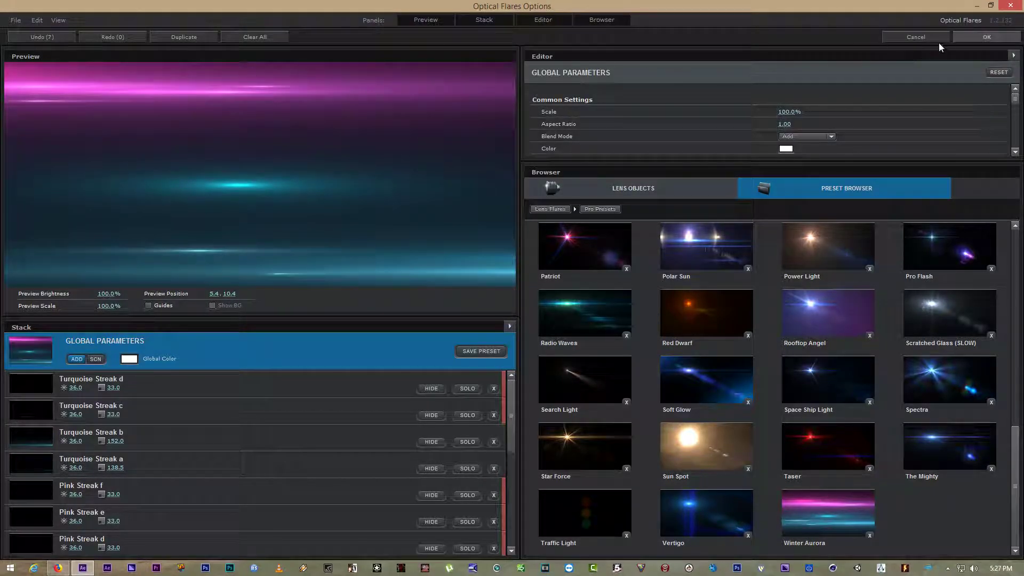
left_click(987, 37)
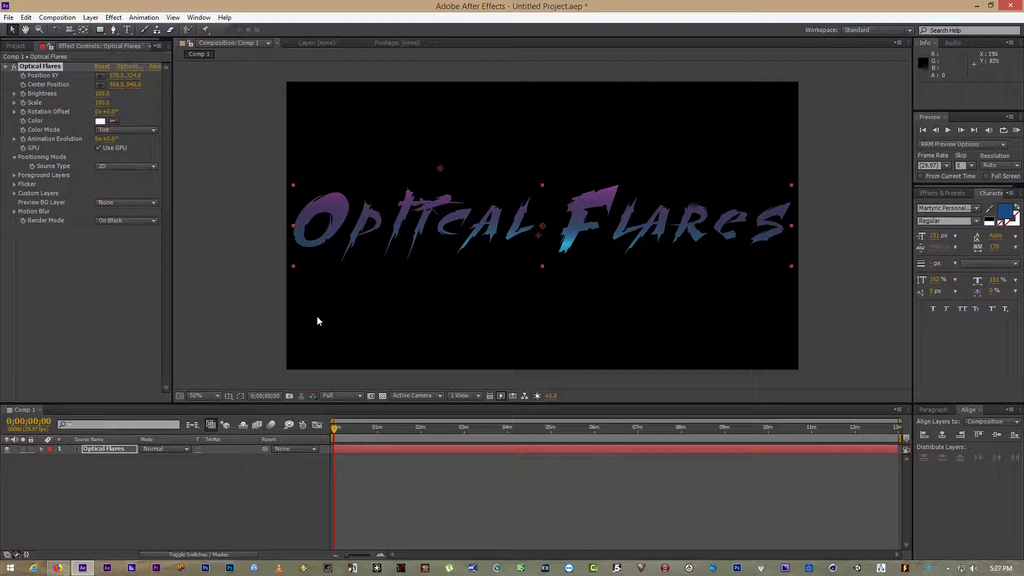
Move the flare to the lower-right corner of the composition, at about 1908, 1064, and expand the text layer's properties.
left_click(50, 66)
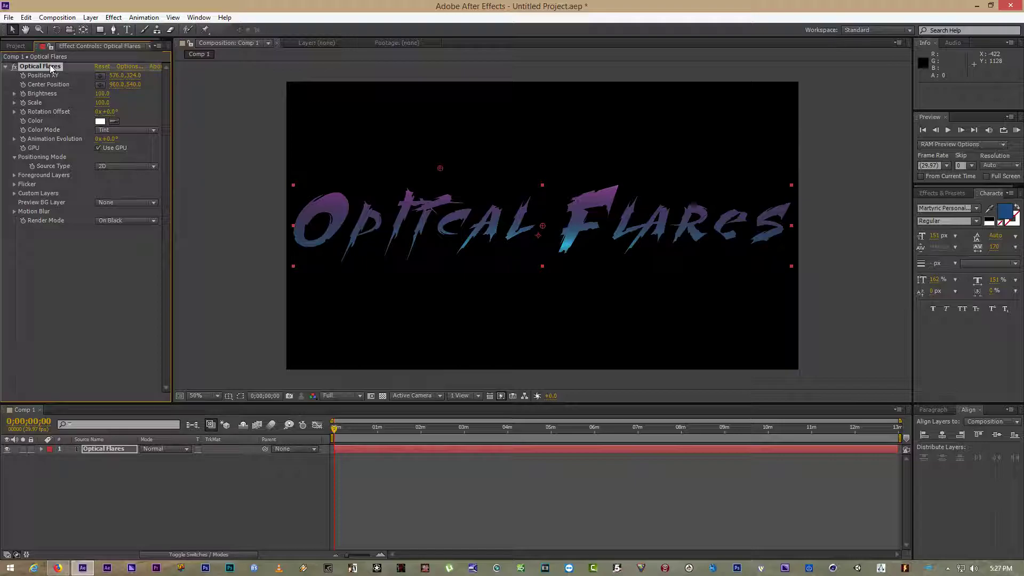
left_click_drag(439, 169, 794, 367)
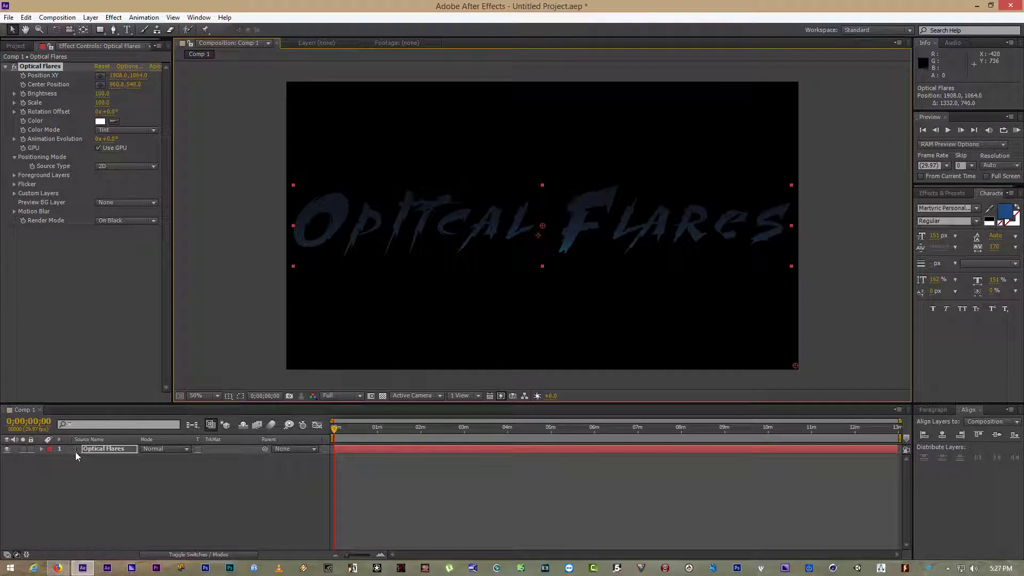
left_click(42, 449)
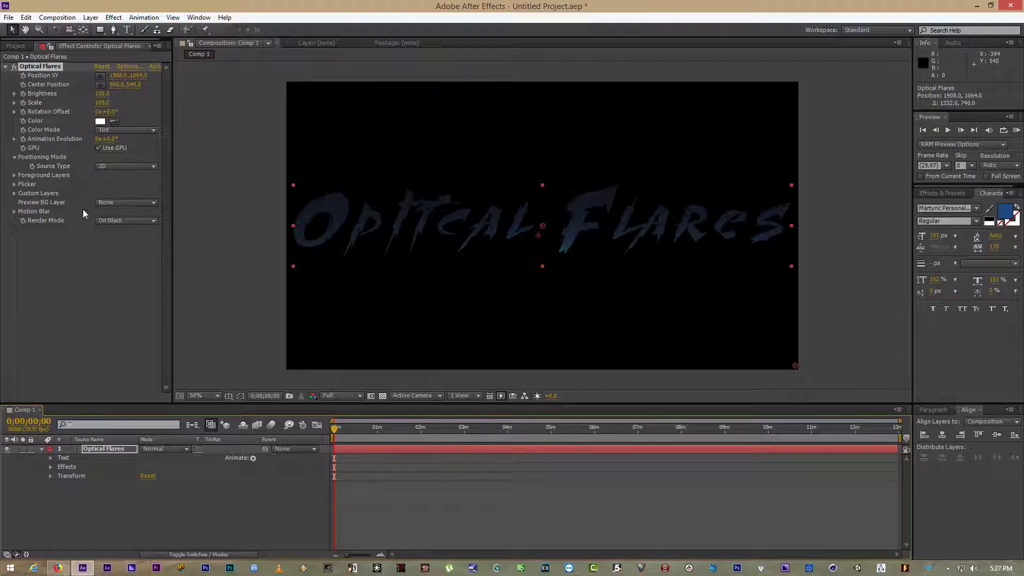
Set the duration of Comp 1 to 10 seconds in its composition settings.
left_click(16, 46)
right_click(34, 141)
left_click(69, 148)
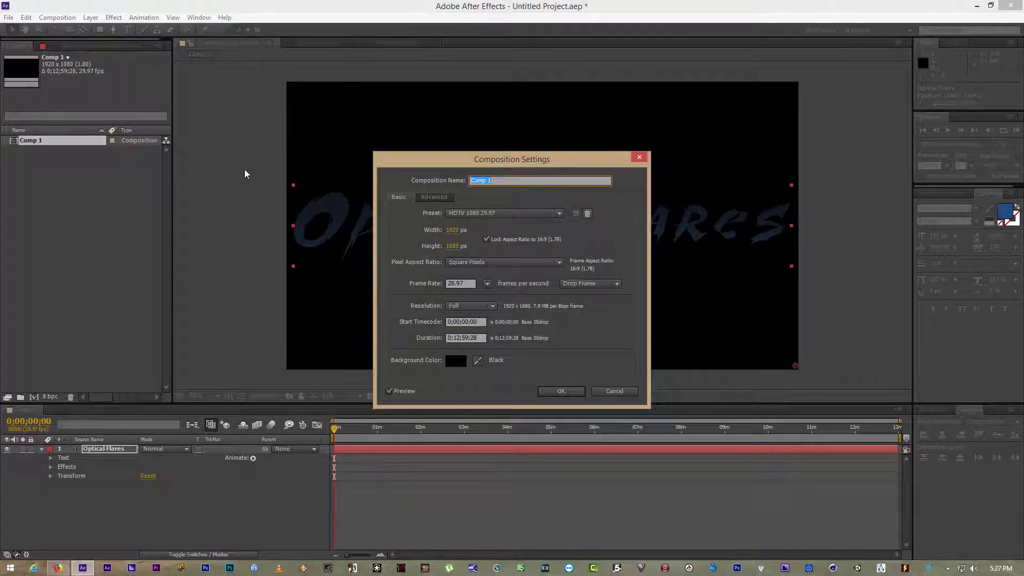
left_click_drag(455, 338, 459, 340)
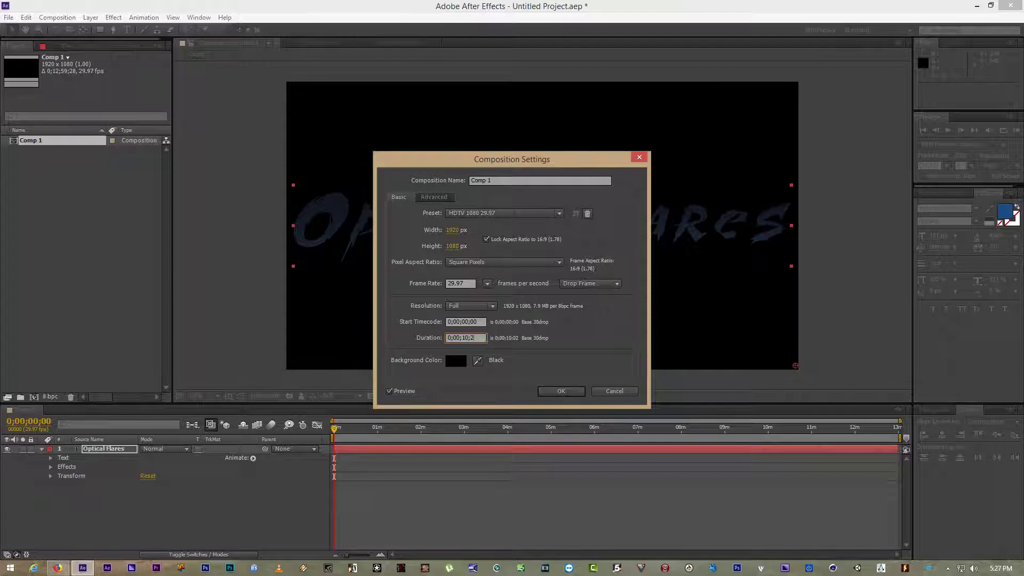
left_click(562, 392)
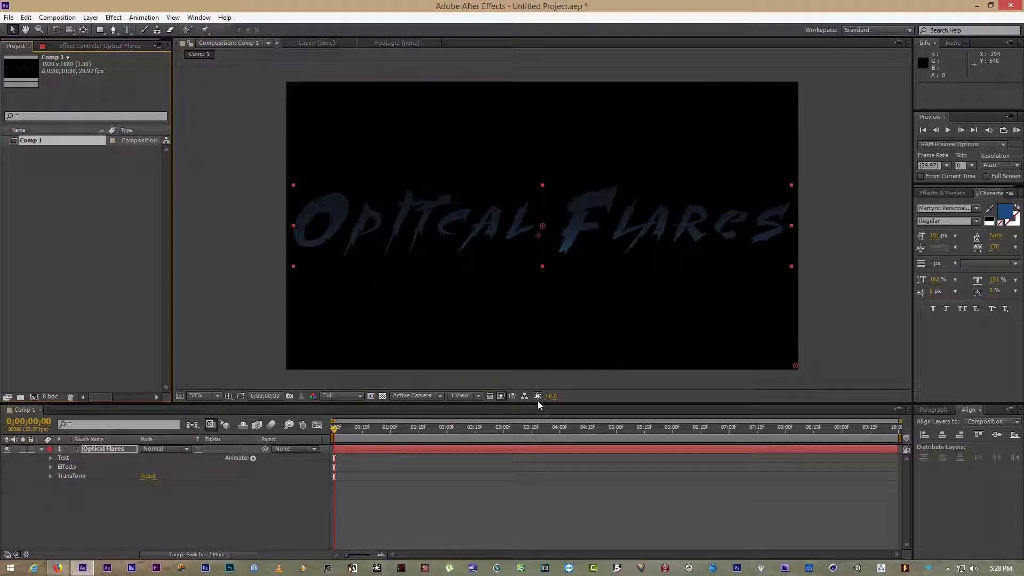
Expand the layer's Optical Flares effect properties and enable keyframing for Position XY at the start of the timeline.
left_click(50, 467)
left_click(61, 475)
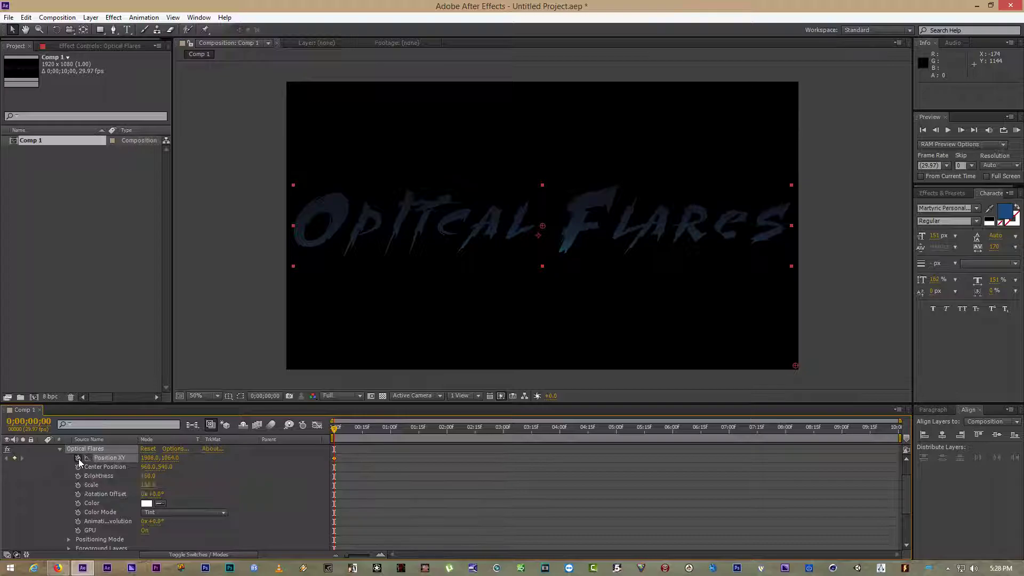
left_click(78, 458)
Go to 0;00;05;00 and keyframe the flare near the centre of the text, at about 942, 522.
left_click(273, 396)
left_click(460, 278)
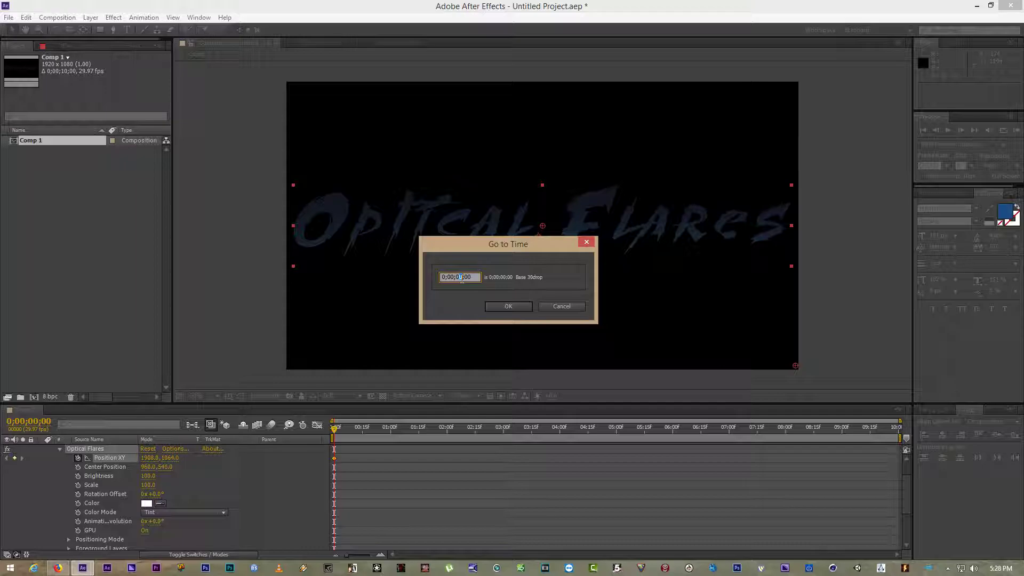
key("Return")
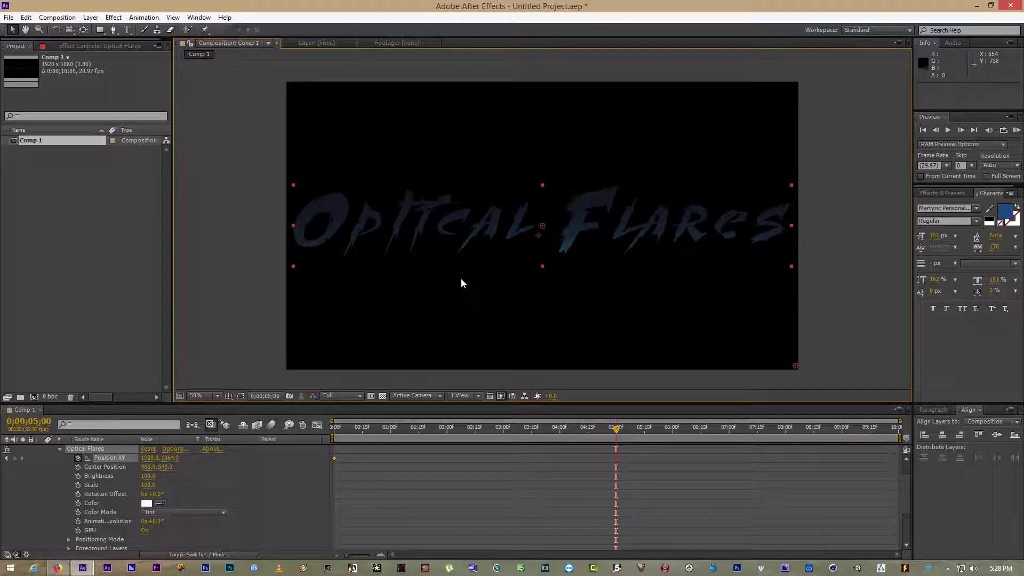
left_click_drag(796, 366, 539, 223)
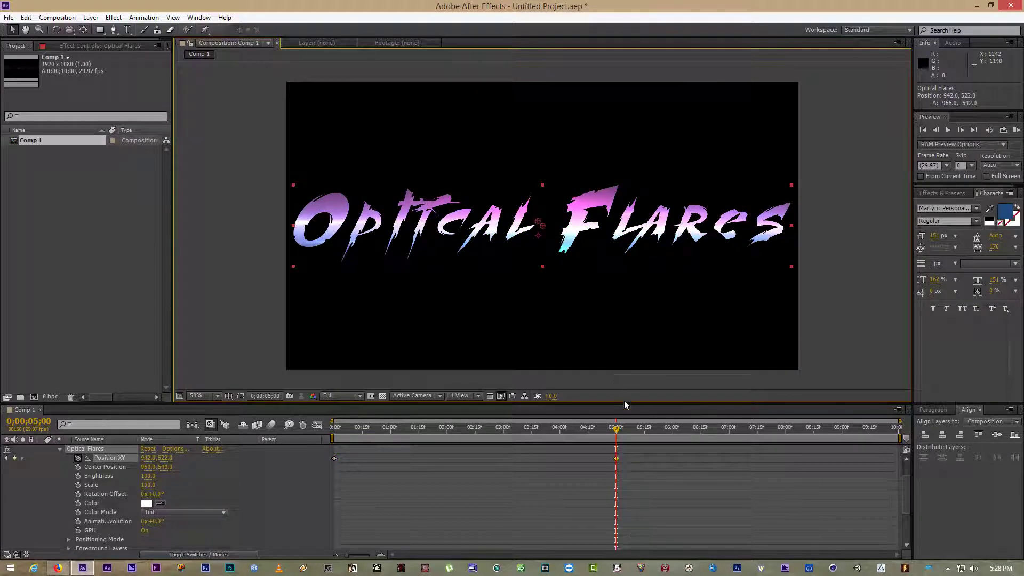
Keyframe the flare in the composition's upper-left corner, at about 10, 10, at the end of the timeline, and preview the animation.
left_click_drag(618, 435, 897, 428)
left_click_drag(538, 225, 289, 85)
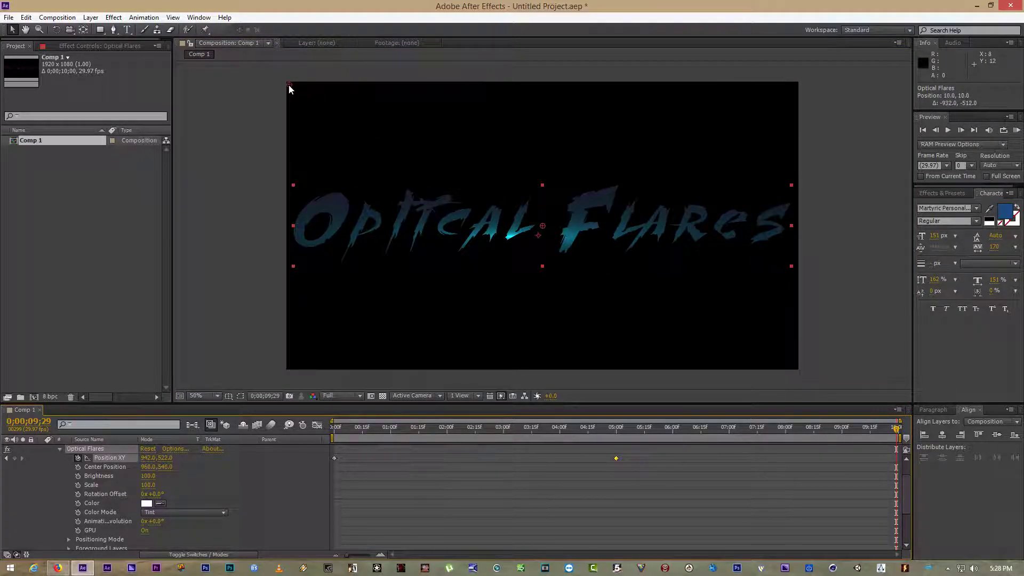
left_click(922, 130)
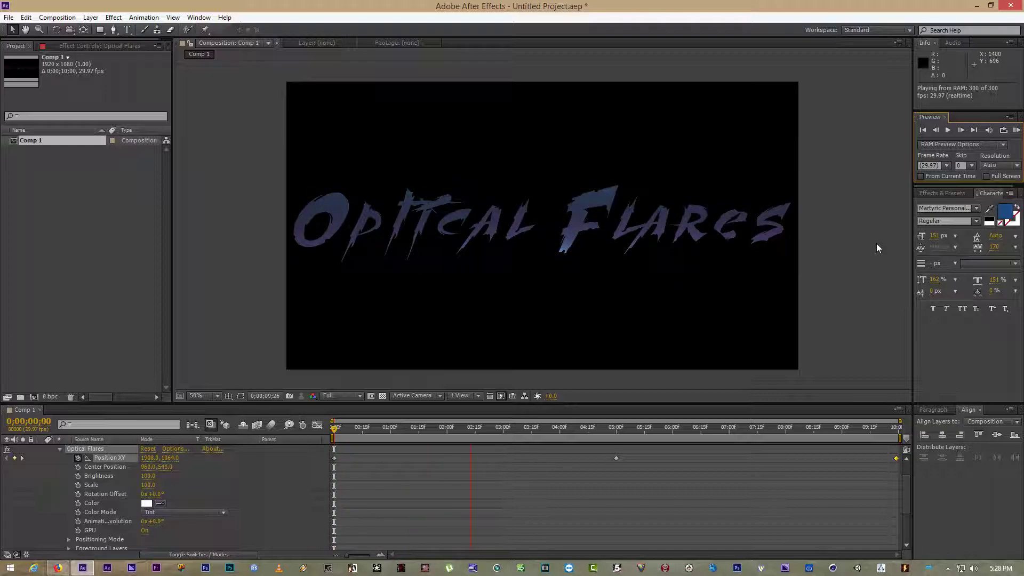
key("space")
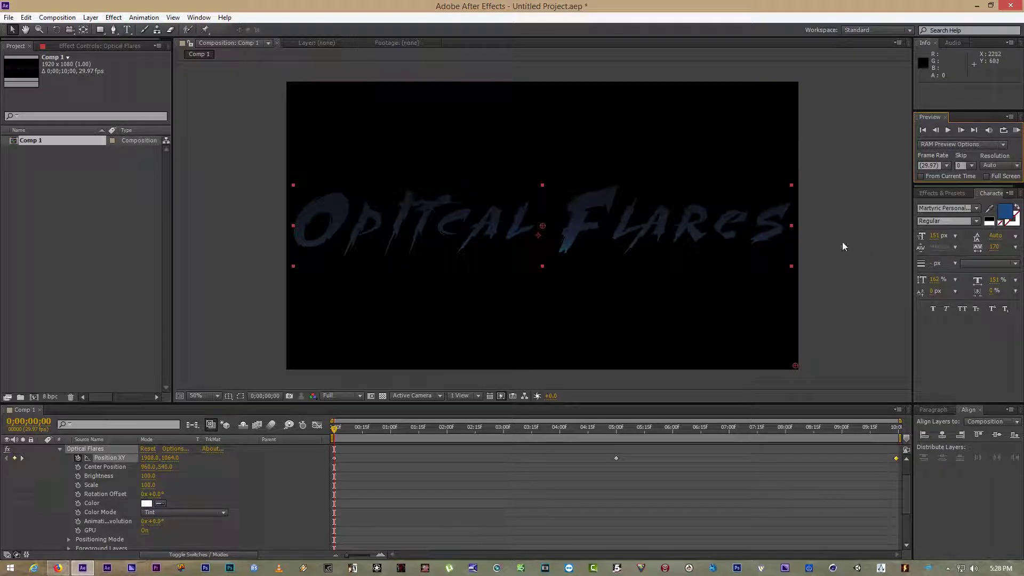
Collapse the text layer's properties and create a black 1920 x 1080 px solid layer.
left_click(59, 449)
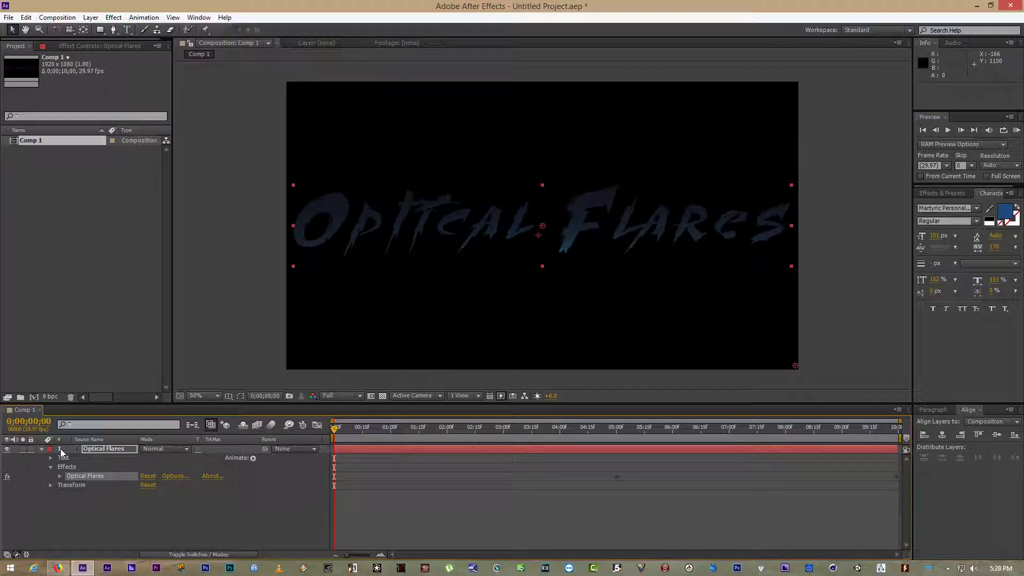
left_click(42, 449)
left_click(93, 490)
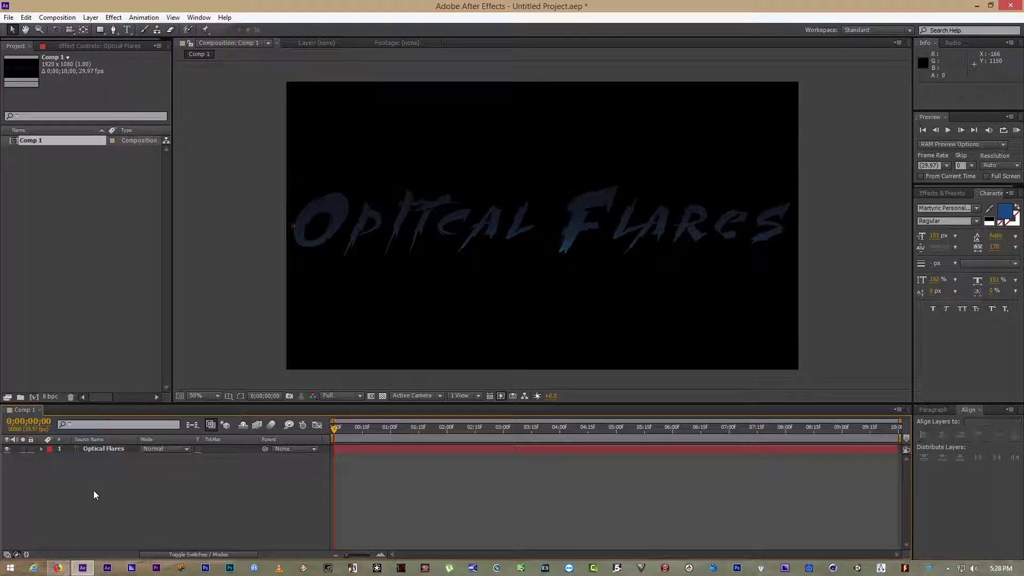
right_click(110, 479)
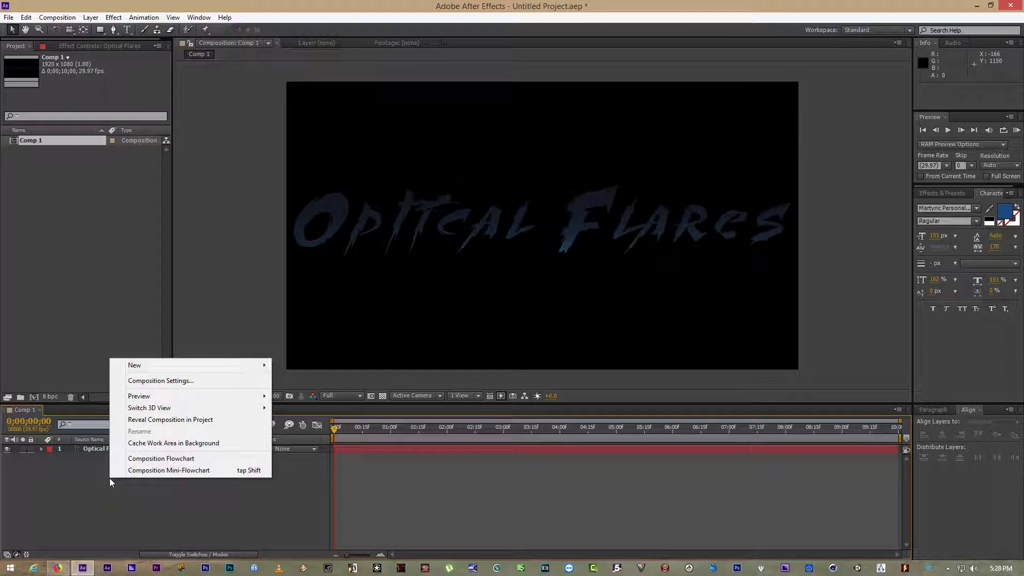
mouse_move(215, 367)
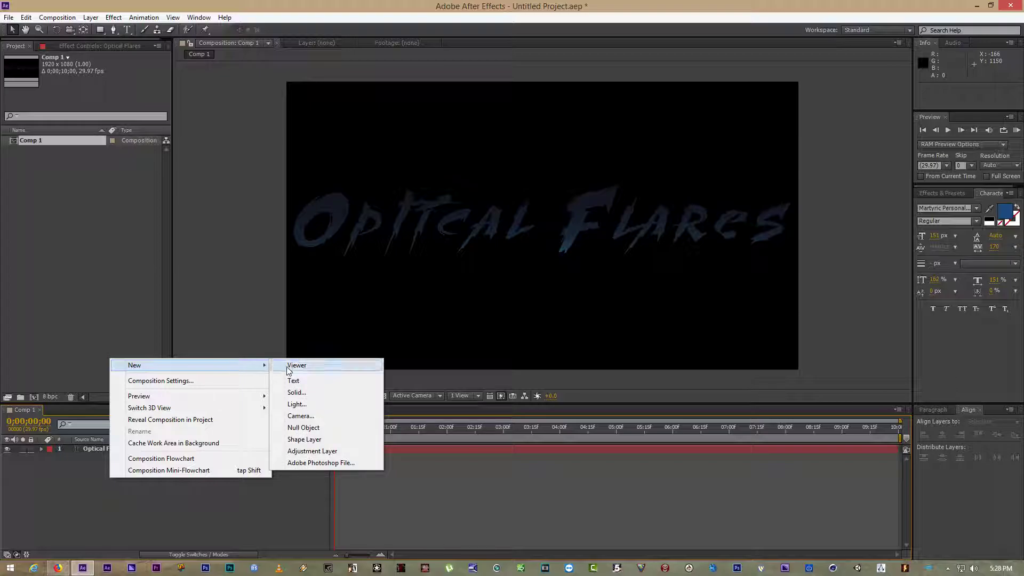
left_click(315, 392)
left_click(543, 379)
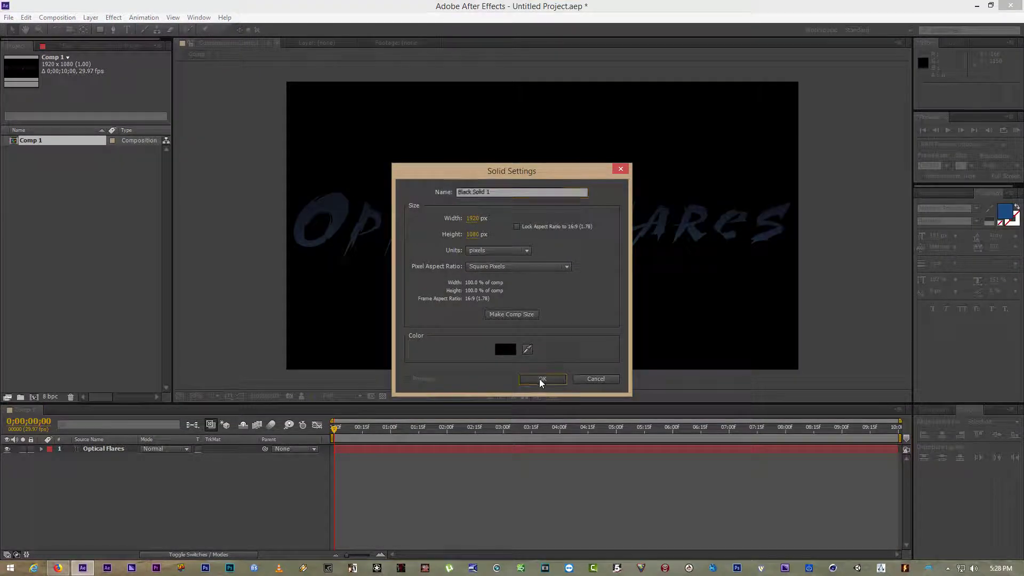
Apply the Video Copilot Optical Flares effect to the black solid layer.
right_click(90, 452)
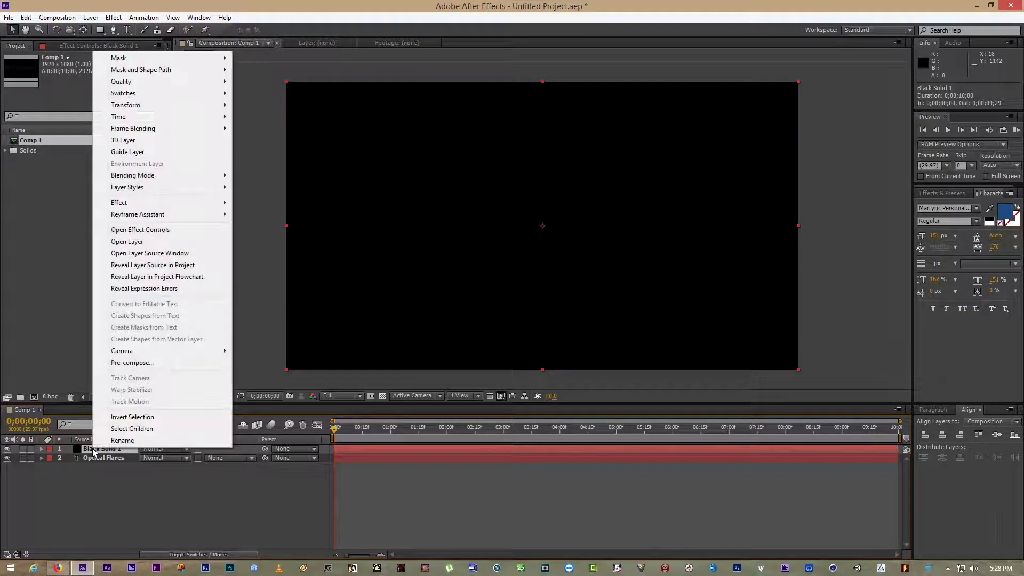
mouse_move(174, 202)
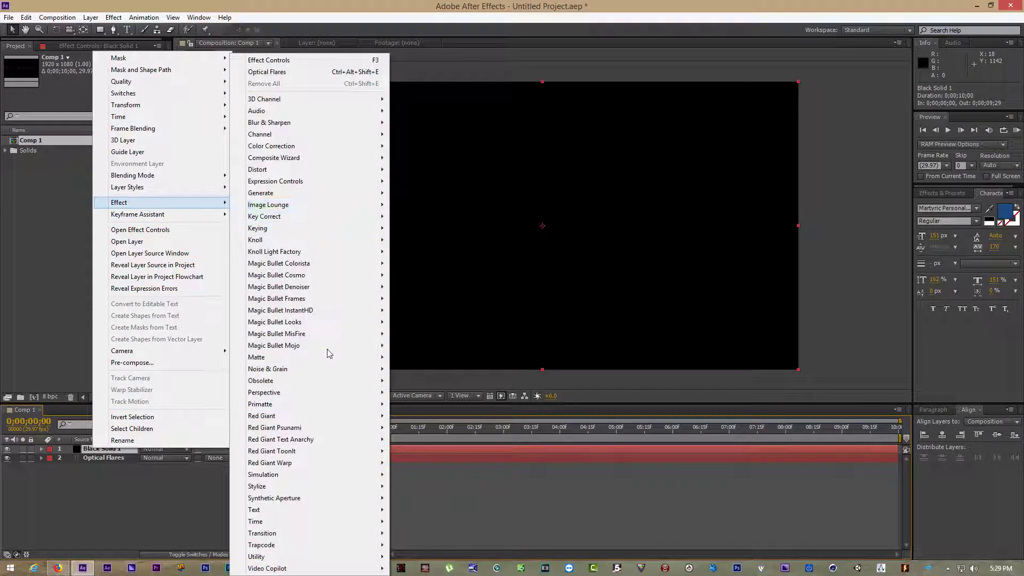
mouse_move(360, 569)
left_click(421, 568)
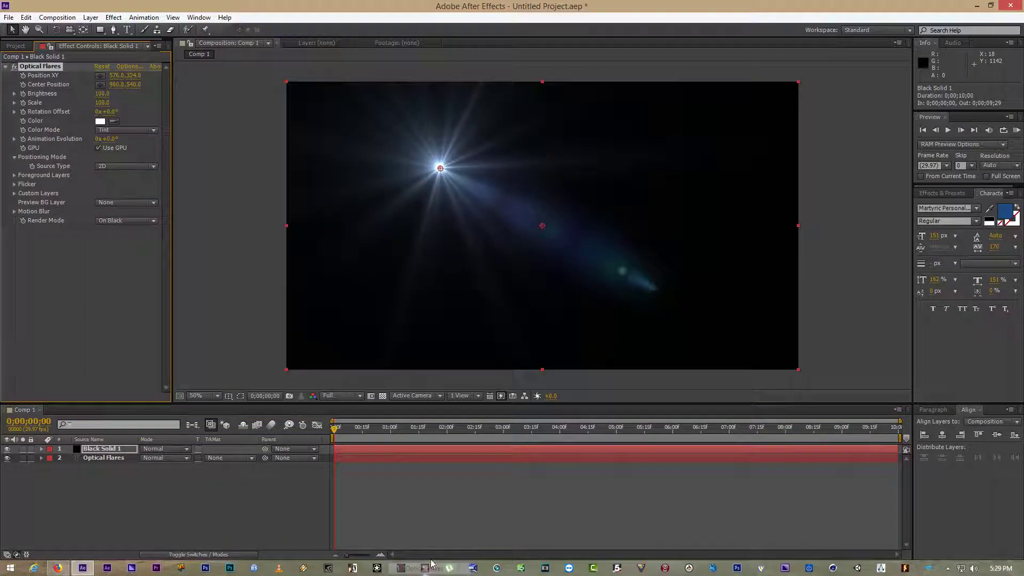
Open the solid's Optical Flares options with the preset browser shown and the window maximized.
left_click(128, 66)
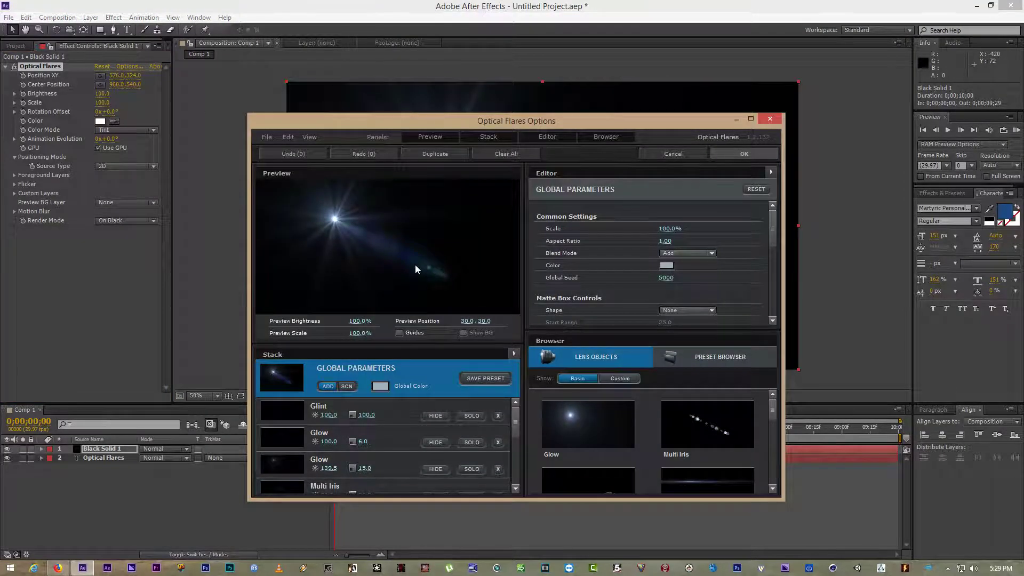
left_click_drag(774, 410, 770, 436)
left_click(720, 357)
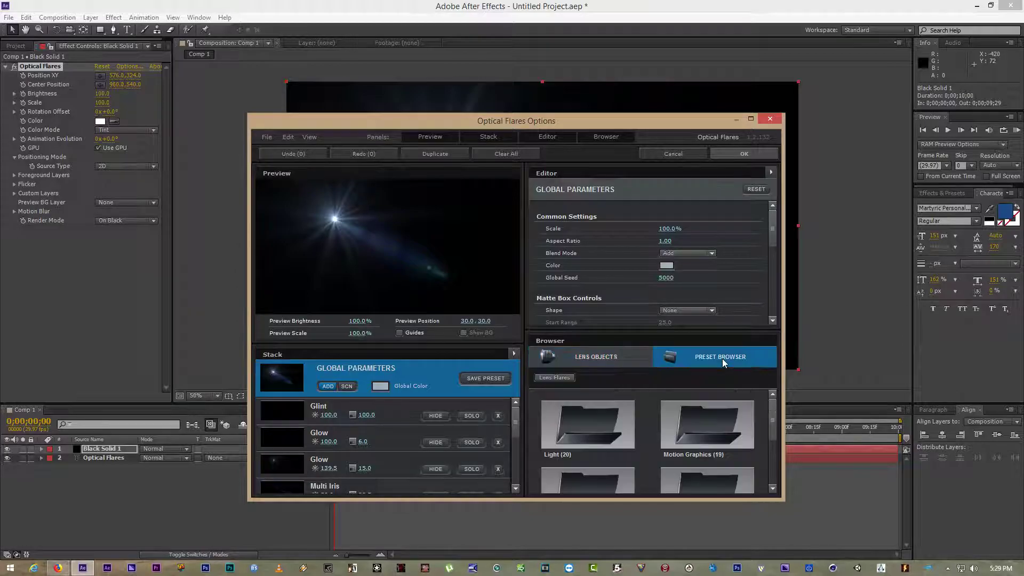
left_click(750, 119)
Look through the presets in the Natural Flares folder, widening the browser area to show more thumbnails per row.
double_click(833, 395)
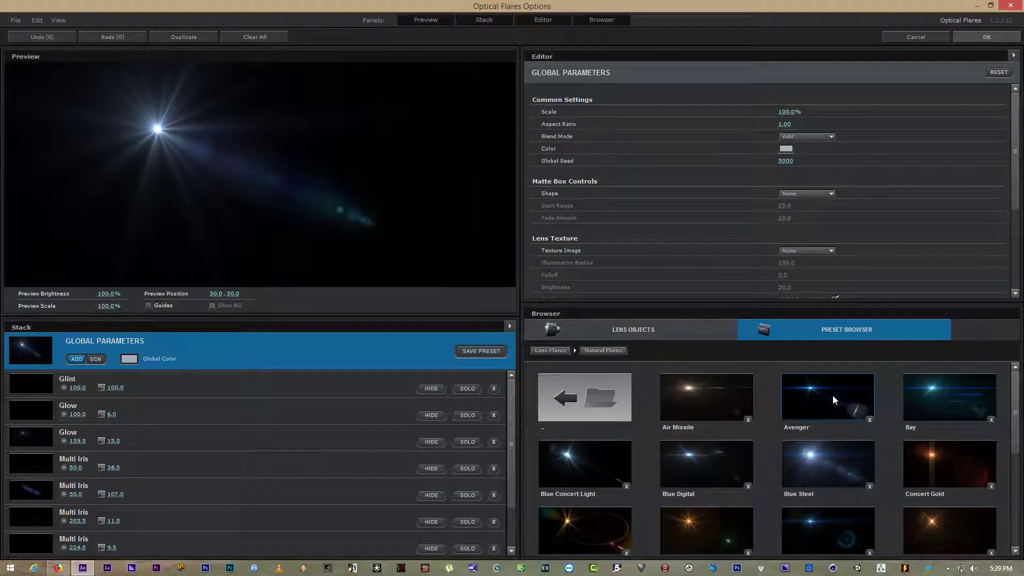
scroll(827, 401, "down", 3)
scroll(923, 443, "down", 3)
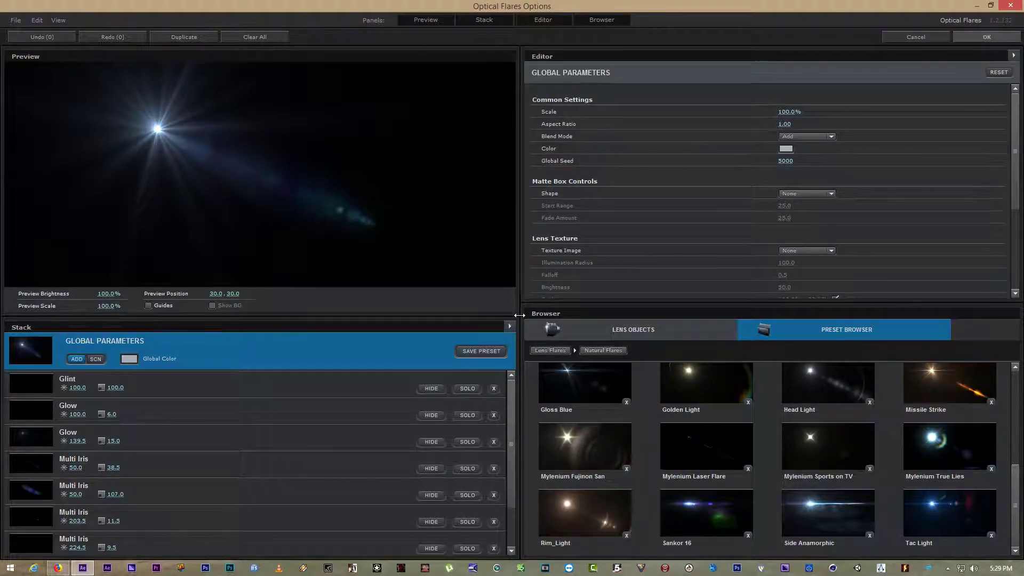
left_click_drag(519, 296, 385, 296)
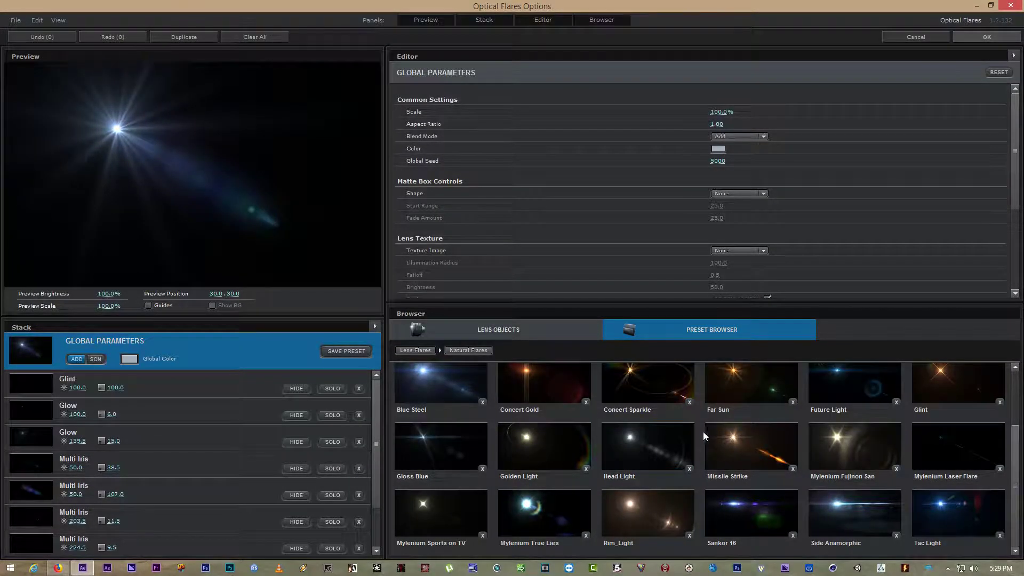
scroll(734, 436, "up", 3)
left_click(445, 394)
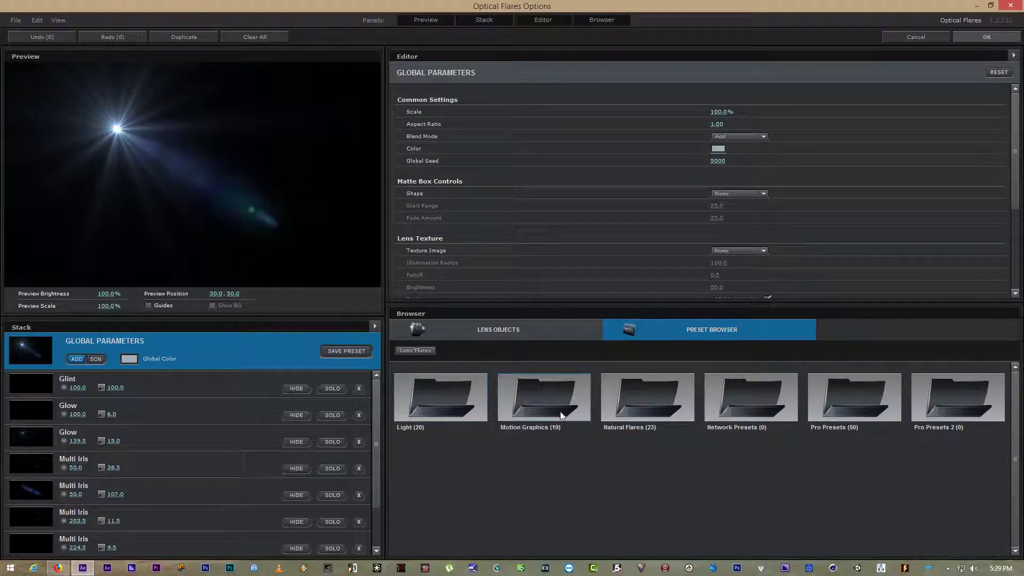
Look through the presets in the Light, Motion Graphics and Natural Flares folders, returning to the main folder list after each.
left_click(439, 402)
scroll(479, 423, "down", 3)
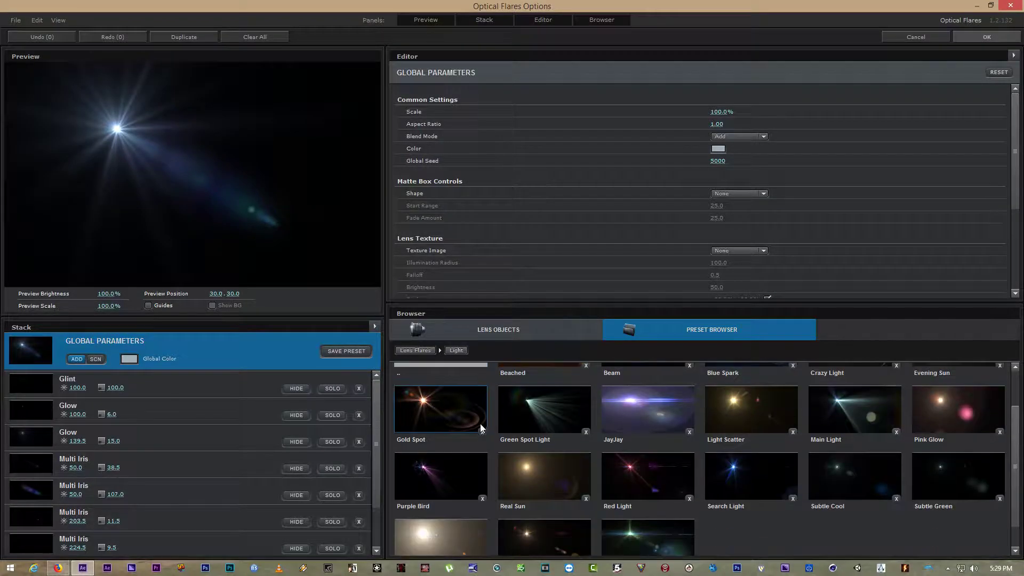
scroll(484, 430, "up", 3)
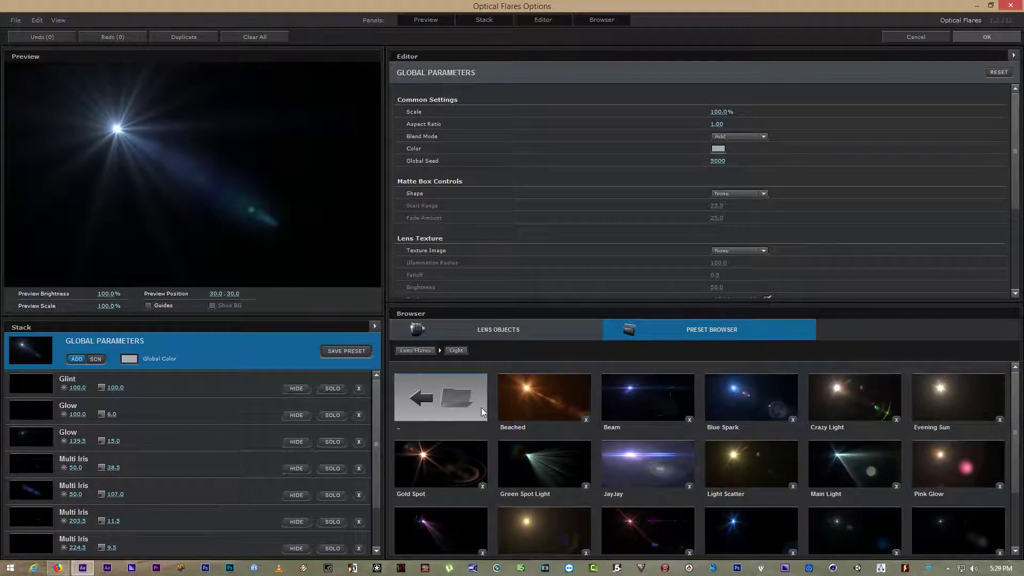
left_click(474, 405)
left_click(553, 402)
scroll(559, 413, "down", 3)
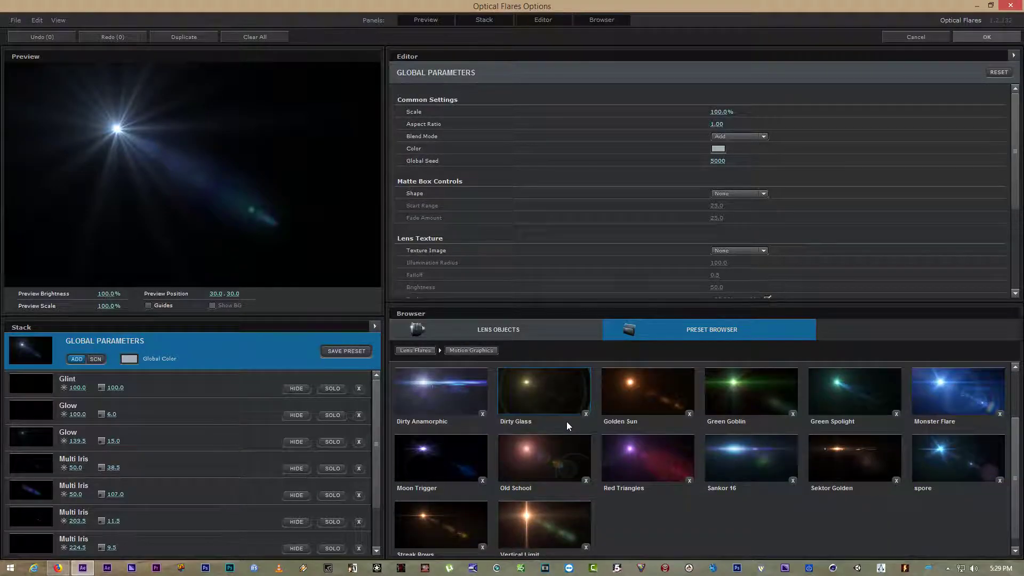
scroll(567, 421, "up", 3)
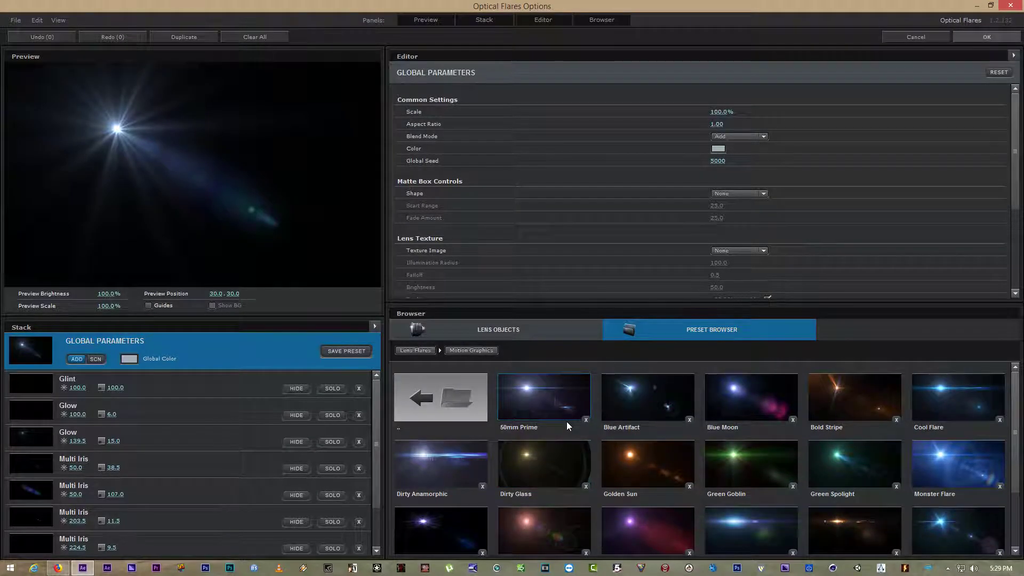
left_click(472, 402)
left_click(644, 406)
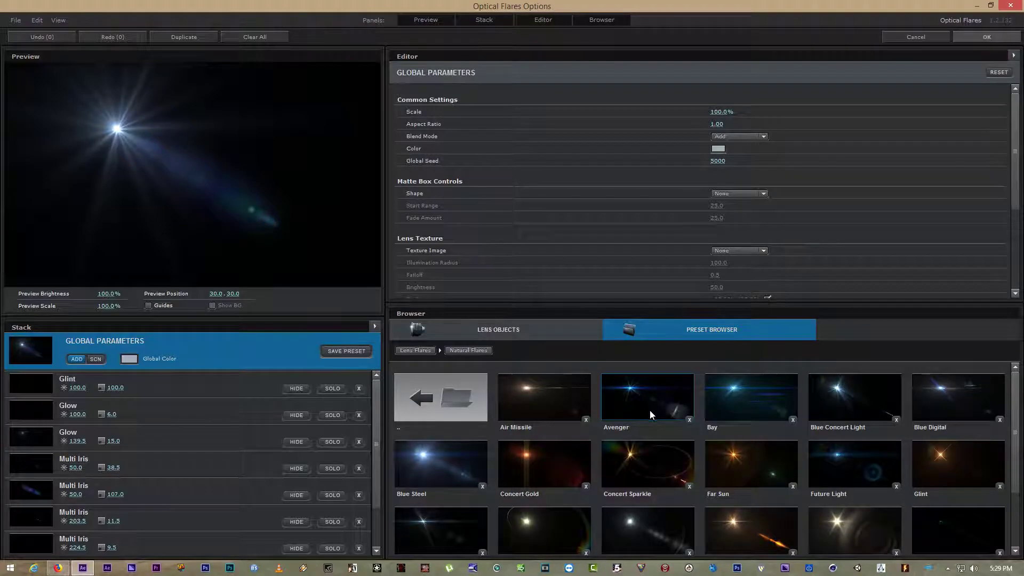
scroll(649, 418, "down", 3)
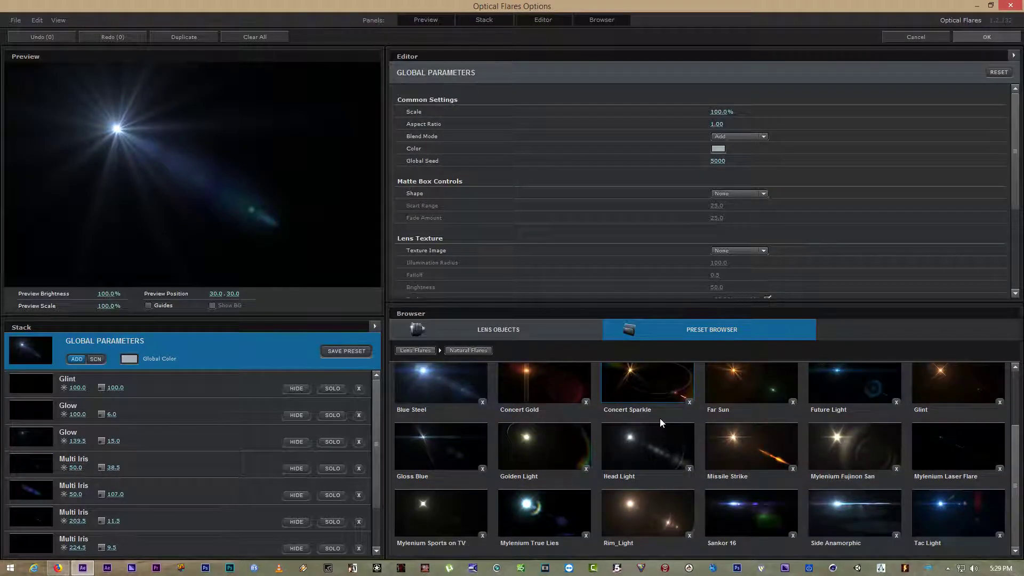
scroll(664, 418, "up", 3)
left_click(467, 398)
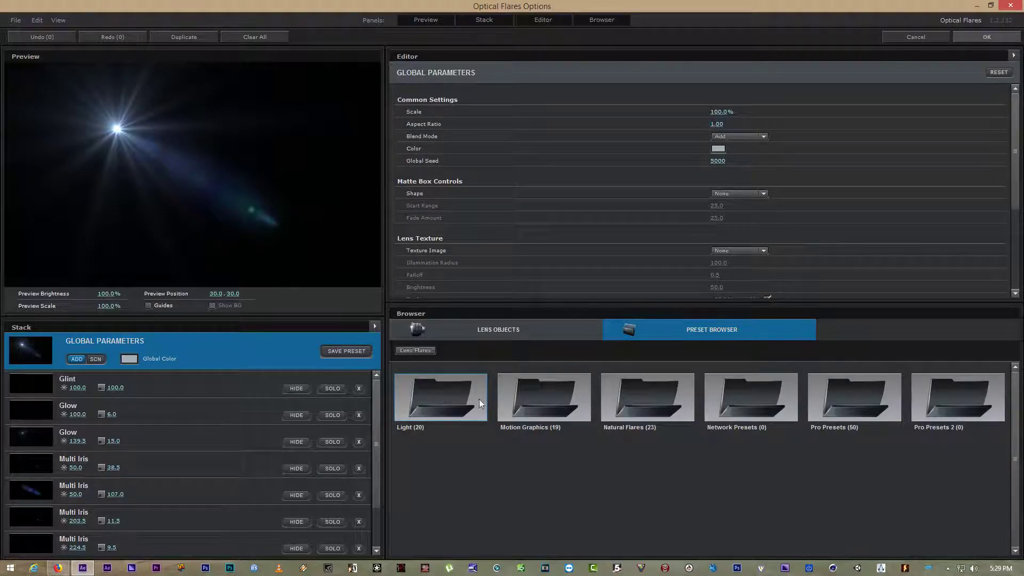
Look through the flare presets in the Prenet folder inside Network Presets, down to the end of the list.
left_click(737, 404)
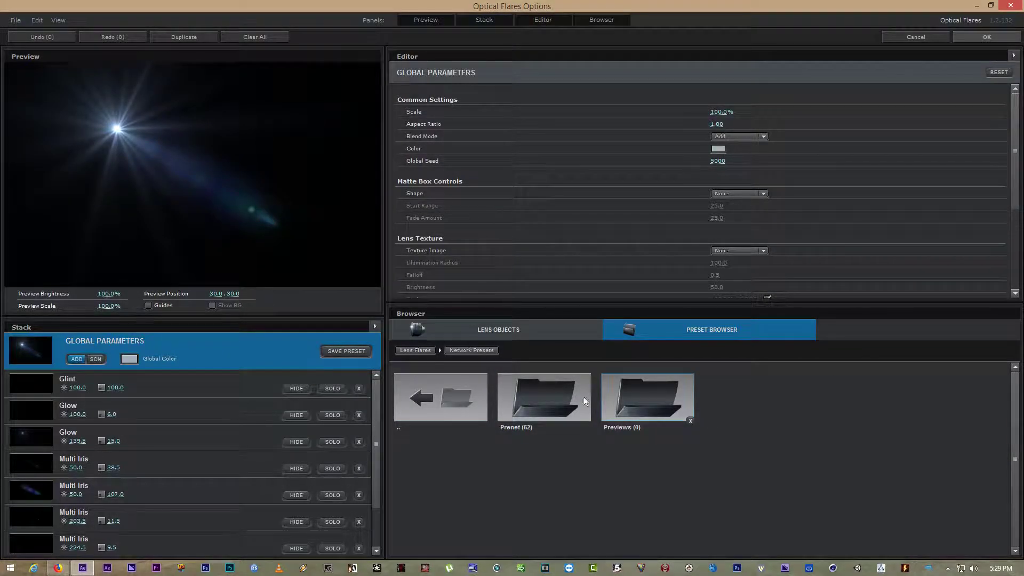
left_click(545, 395)
scroll(546, 396, "down", 3)
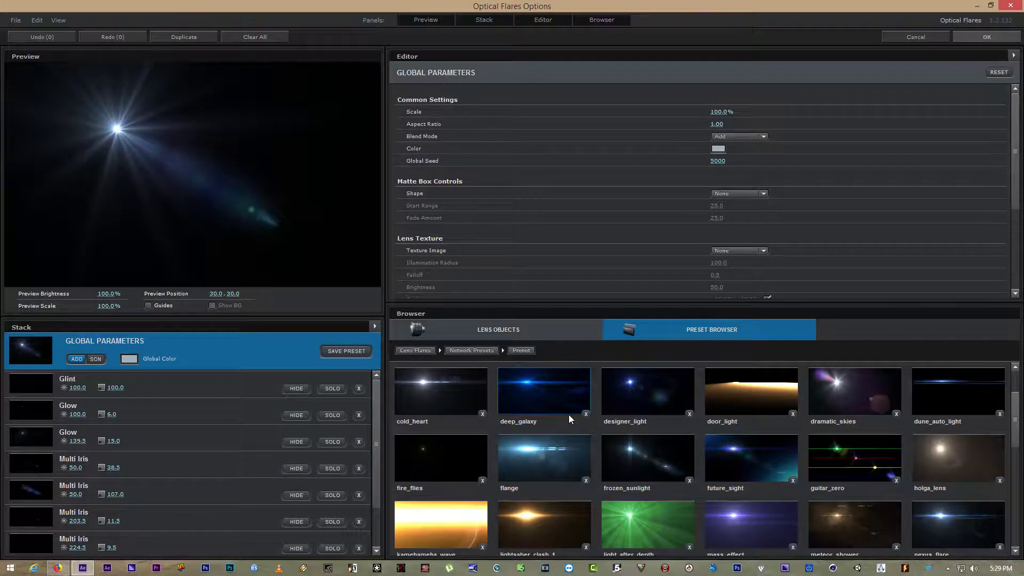
scroll(569, 414, "down", 6)
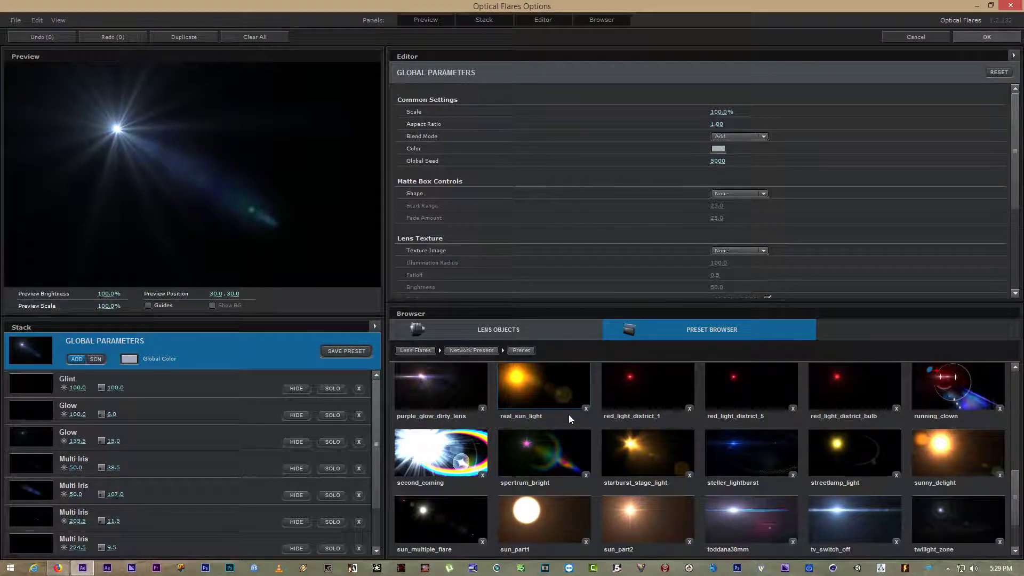
scroll(569, 414, "down", 1)
scroll(570, 419, "down", 1)
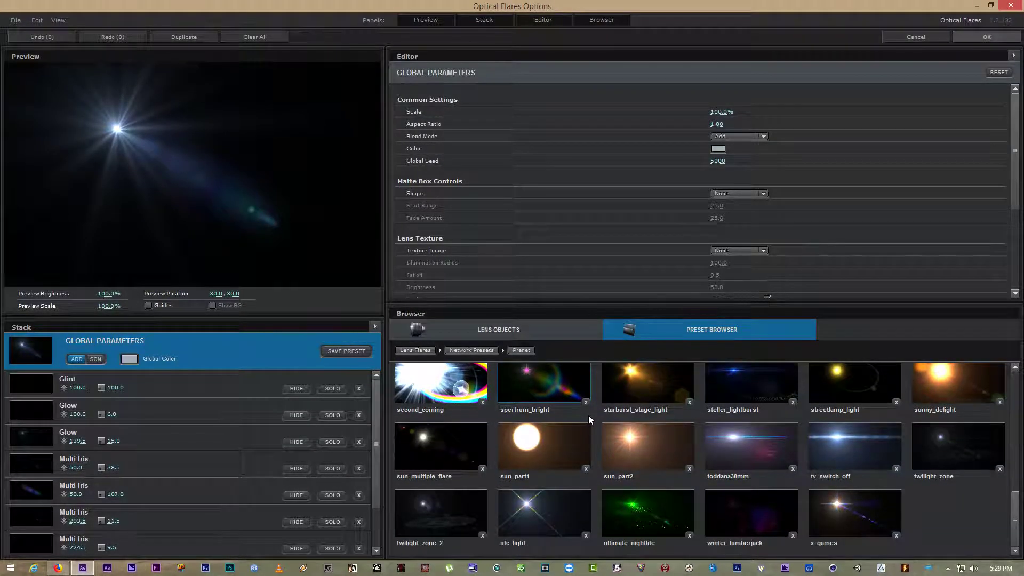
Try the twilight_zone_2, toddana38mm and tv_switch_off presets, moving the flare across the preview to judge each one.
left_click(438, 508)
left_click_drag(129, 142, 354, 173)
left_click(761, 451)
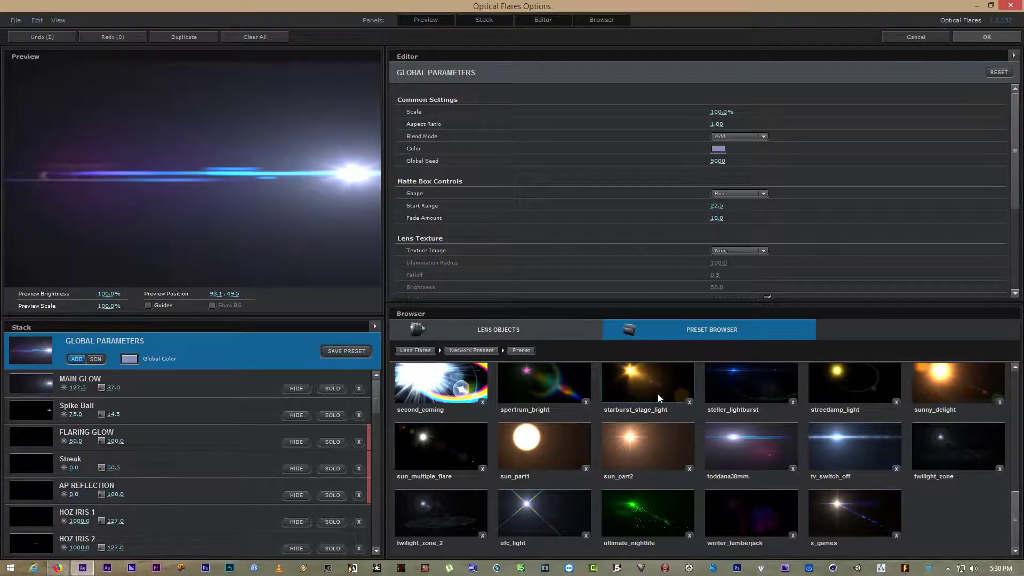
left_click(849, 437)
left_click_drag(357, 176, 26, 176)
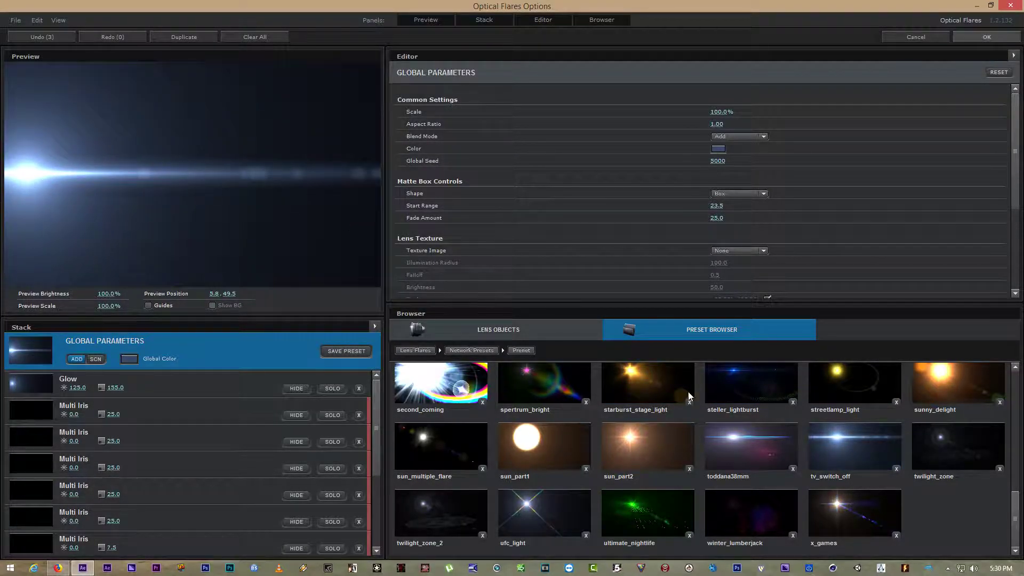
Load the twilight_zone preset, test its flare across the preview, and accept the Optical Flares options.
left_click(958, 446)
left_click_drag(27, 175, 371, 179)
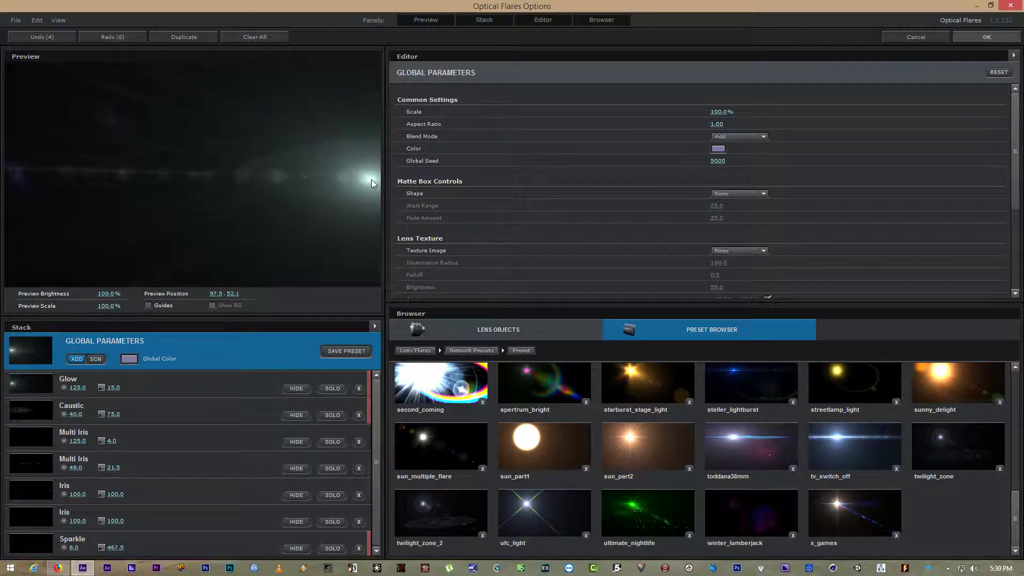
left_click(972, 38)
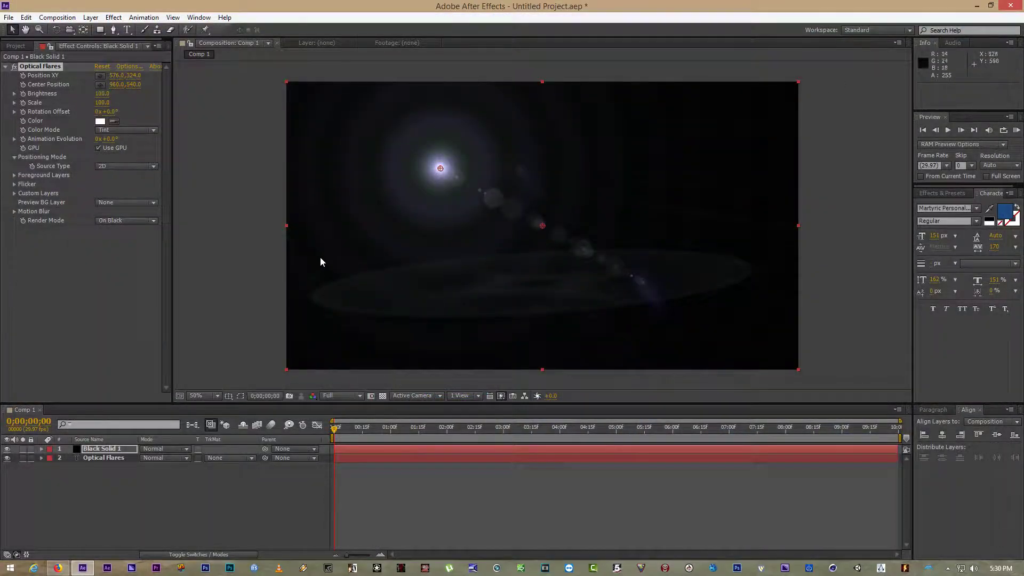
Move the black solid below the text layer and set the text layer's blending mode to Add.
left_click_drag(101, 450, 102, 464)
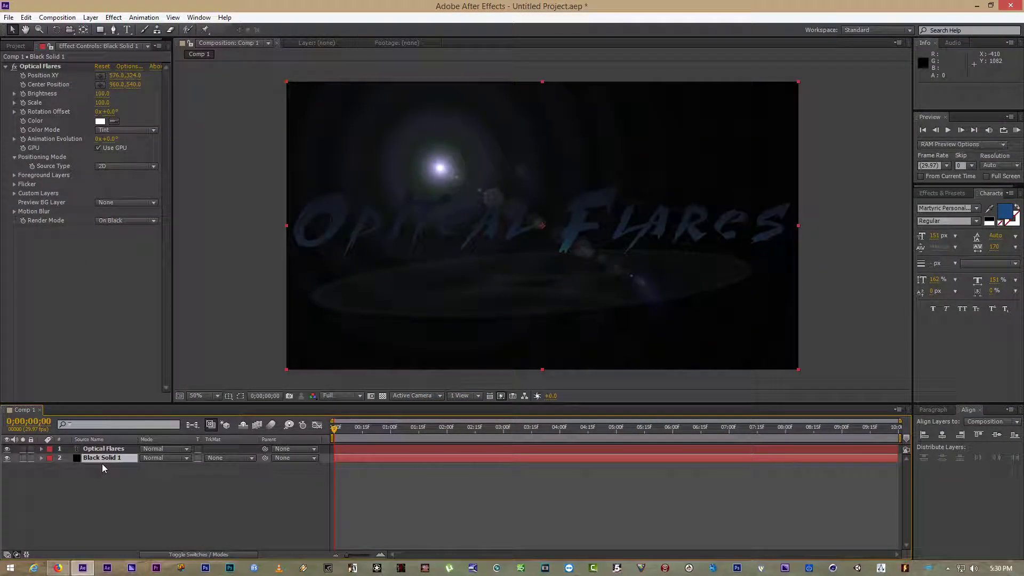
left_click(104, 449)
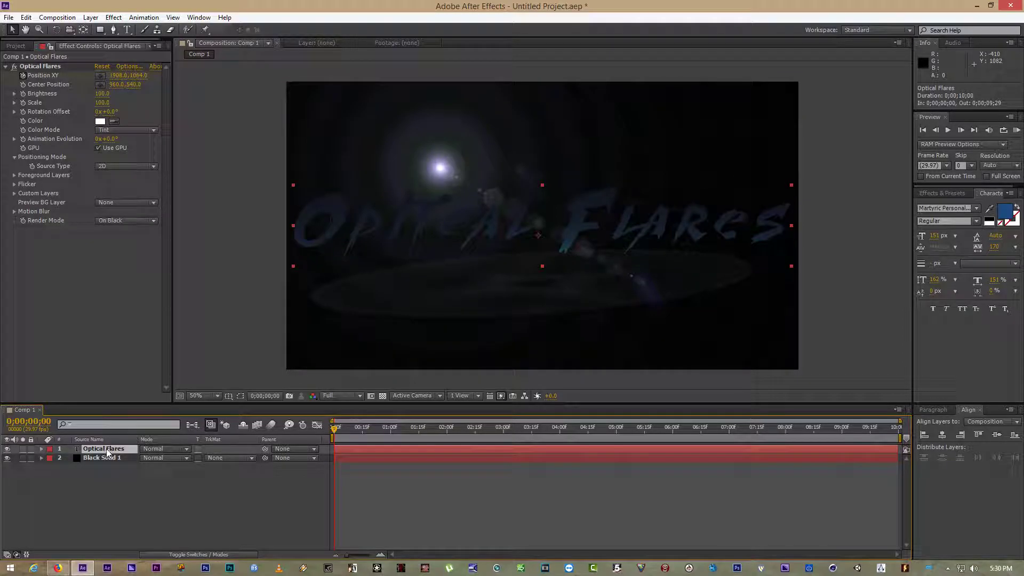
left_click(186, 450)
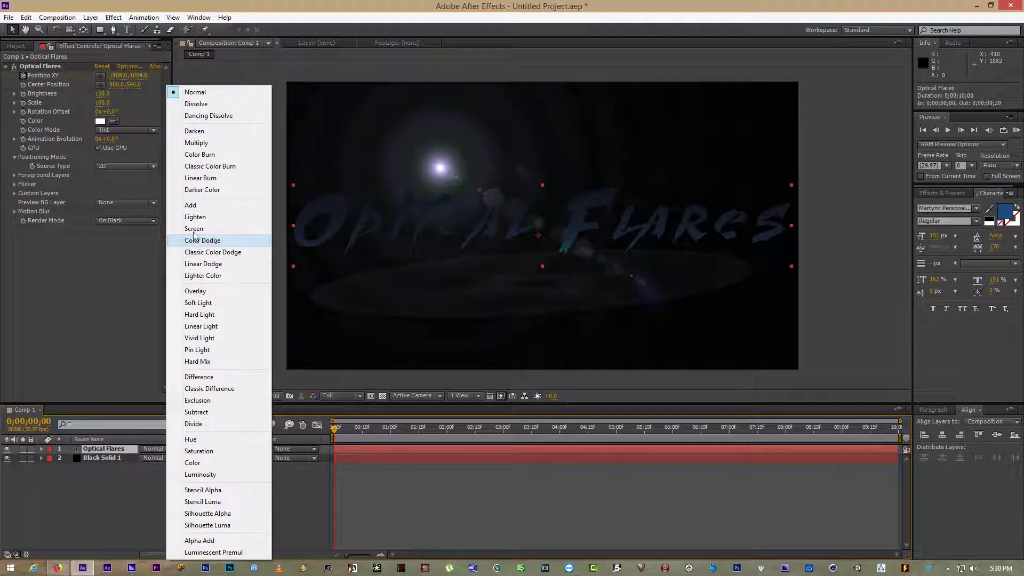
left_click(201, 207)
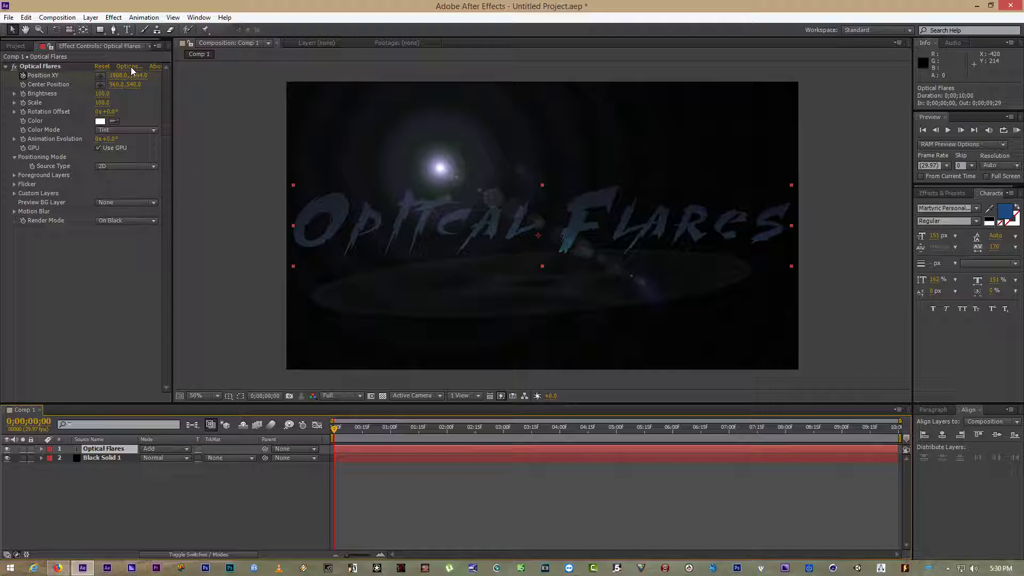
Expand the text layer's effects and shift the black solid slightly in the composition to position 960, 544.
left_click(50, 67)
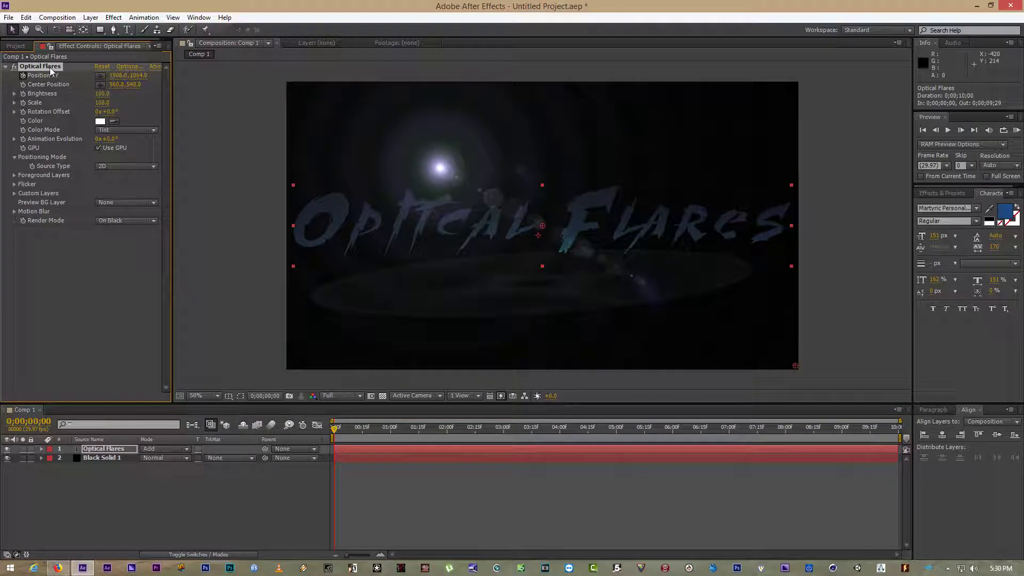
left_click(41, 449)
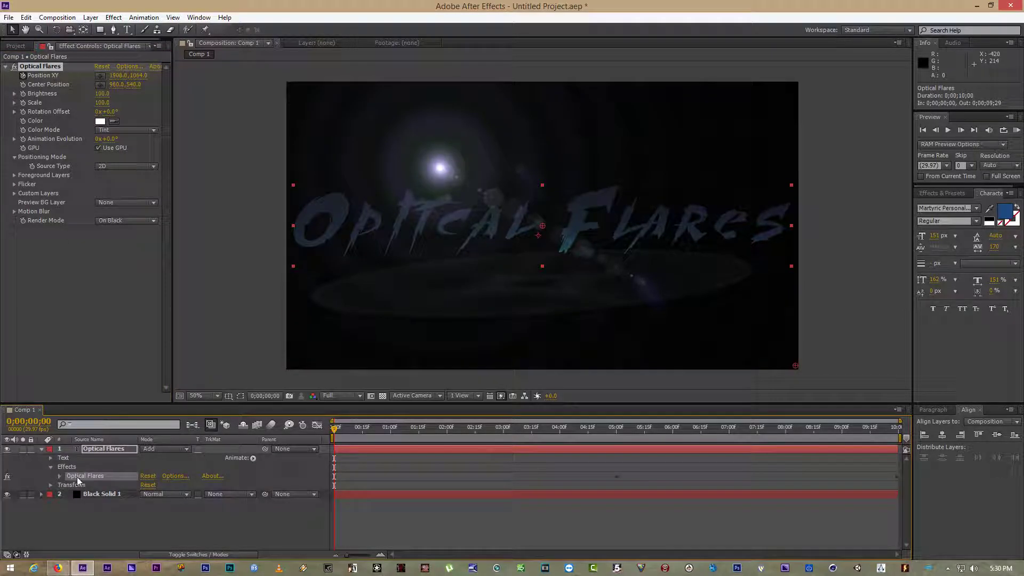
left_click(449, 175)
mouse_move(442, 169)
left_mouse_down()
mouse_move(457, 176)
mouse_move(443, 172)
left_mouse_up()
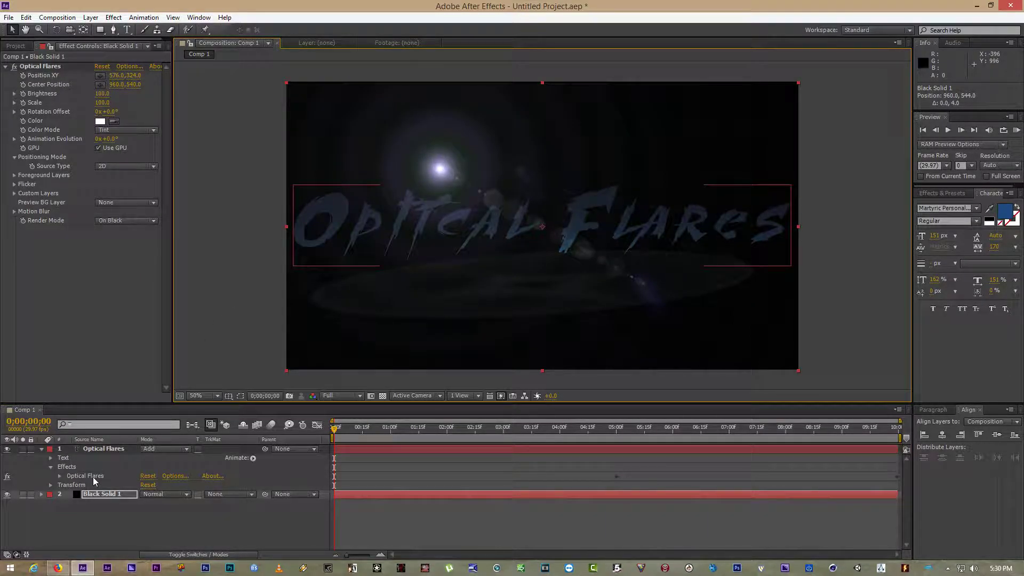
Move the black solid's flare off the left side of the frame to about -290, 542 and keyframe its Position XY at 0;00;00;00.
left_click(41, 494)
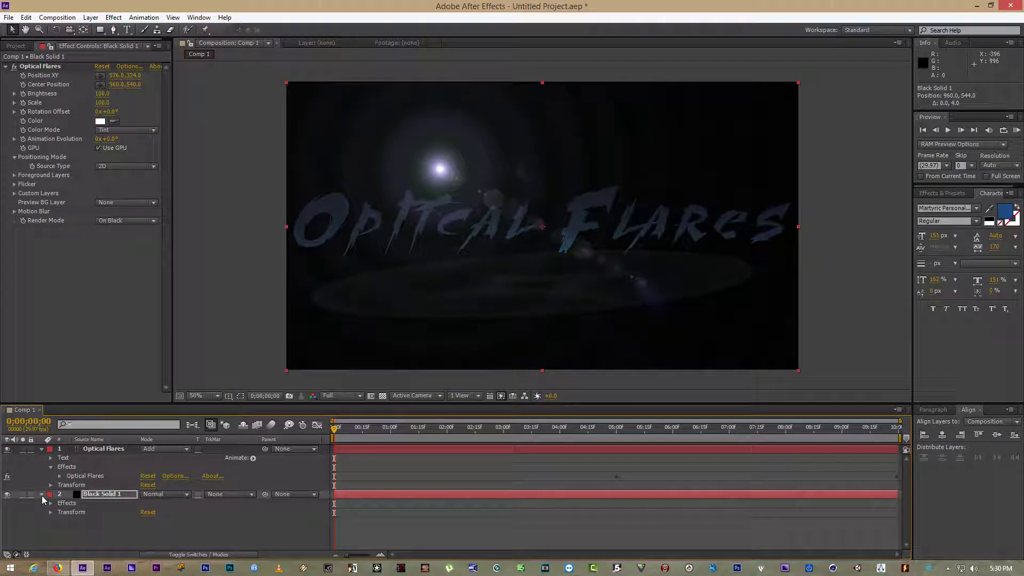
left_click(50, 503)
left_click(76, 512)
left_click_drag(441, 170, 210, 228)
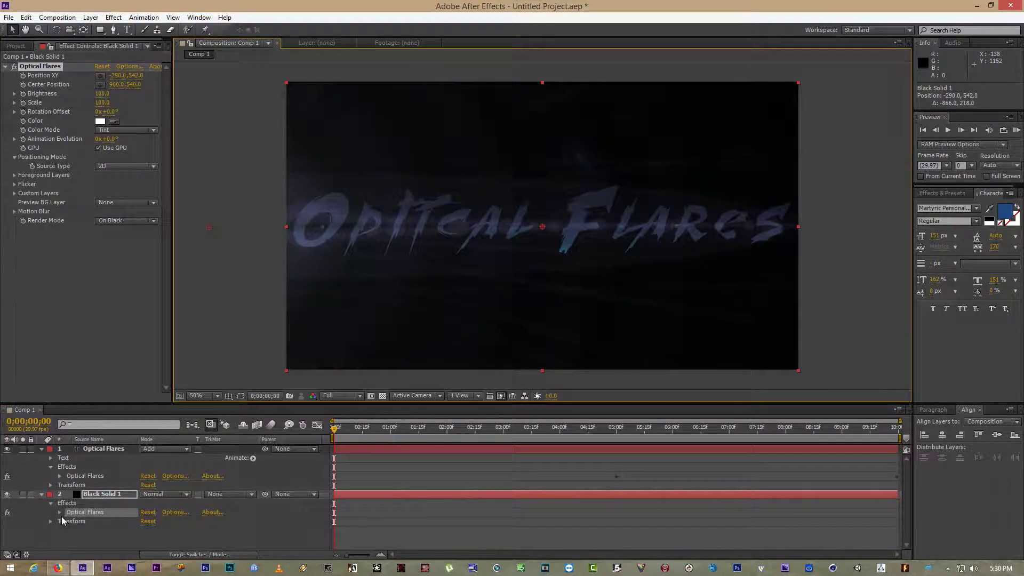
left_click(62, 513)
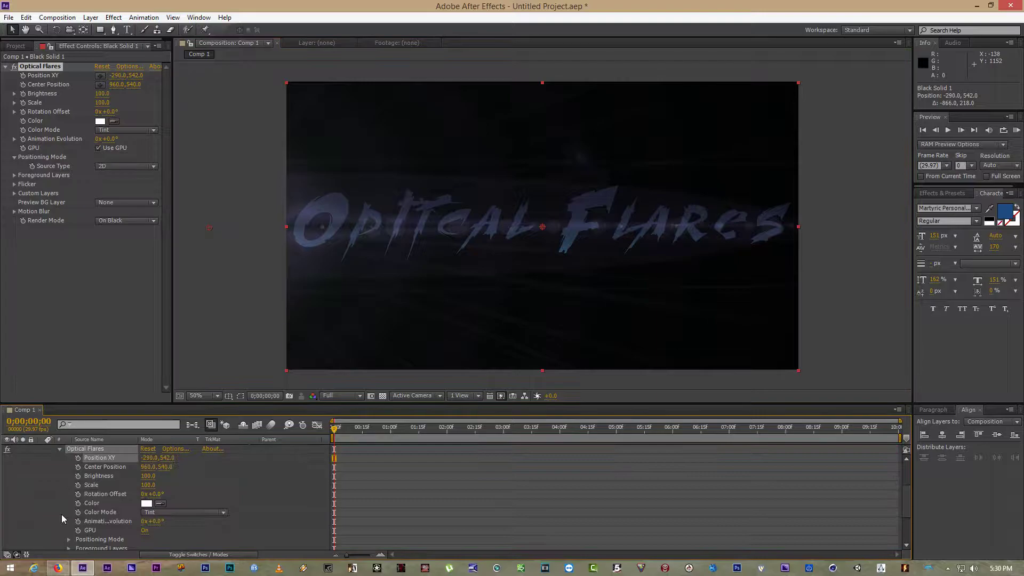
left_click(78, 459)
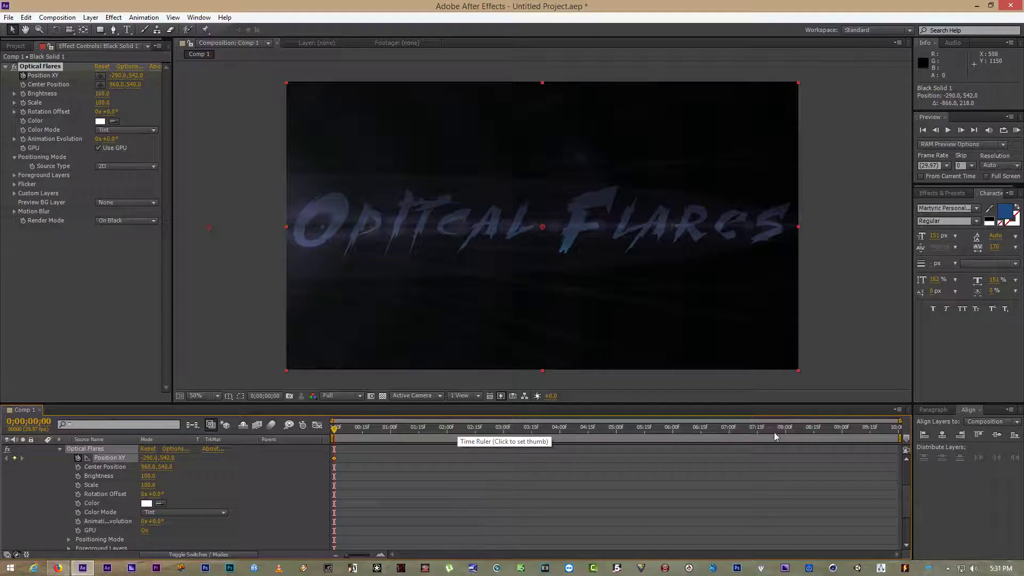
Go to 0;00;03;00 in the composition.
left_click(265, 396)
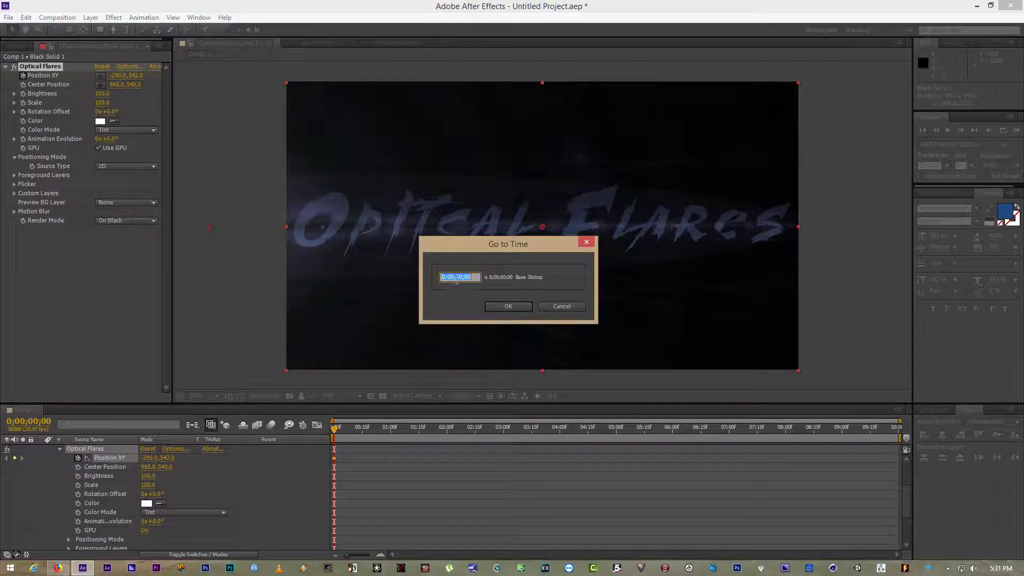
left_click(459, 277)
left_click(506, 306)
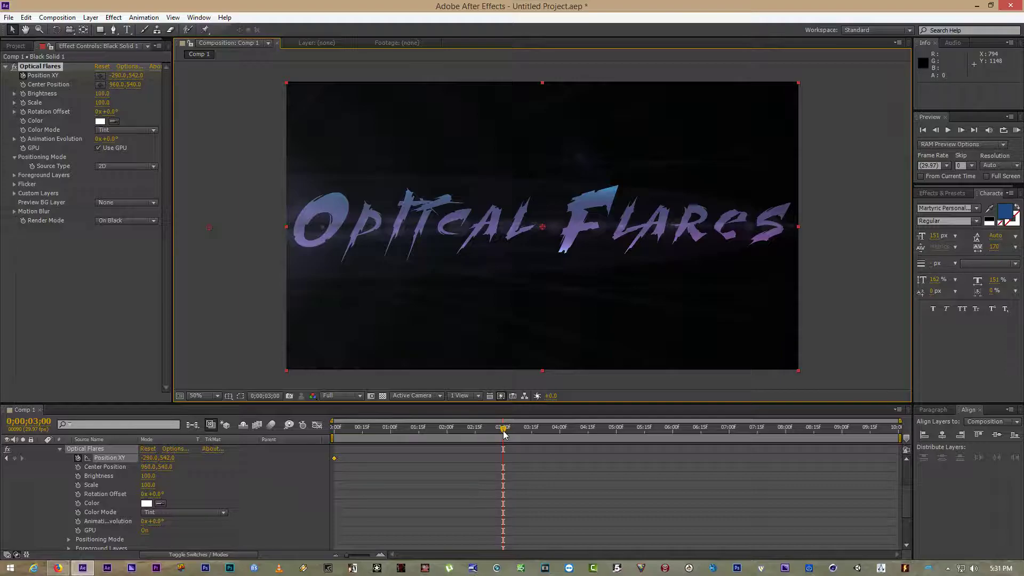
At the composition's end, 0;00;09;29, move the solid's flare past the right side of the frame to about 2096, 530.
left_click_drag(504, 435, 897, 434)
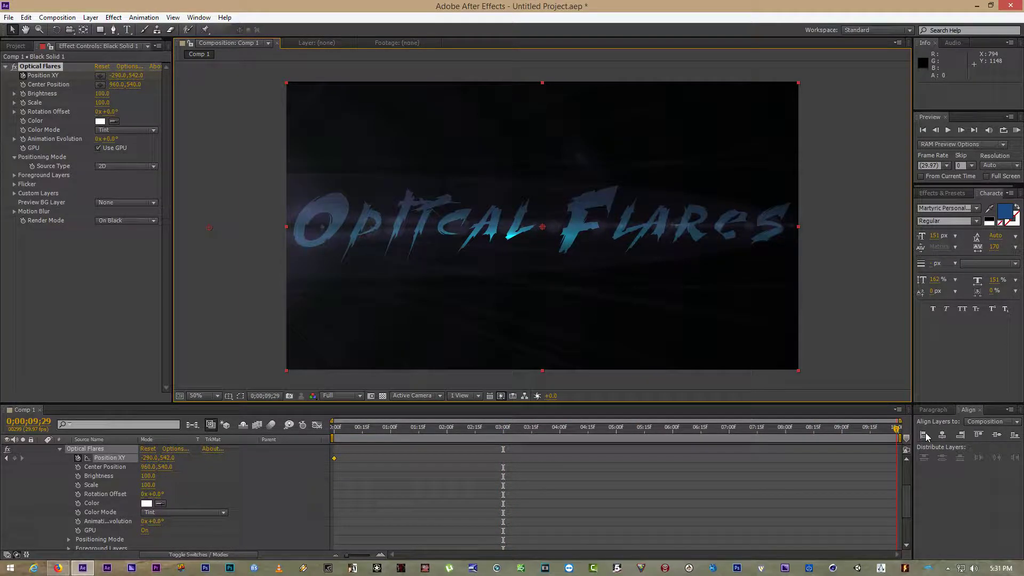
mouse_move(211, 229)
left_mouse_down()
mouse_move(565, 237)
mouse_move(846, 229)
left_mouse_up()
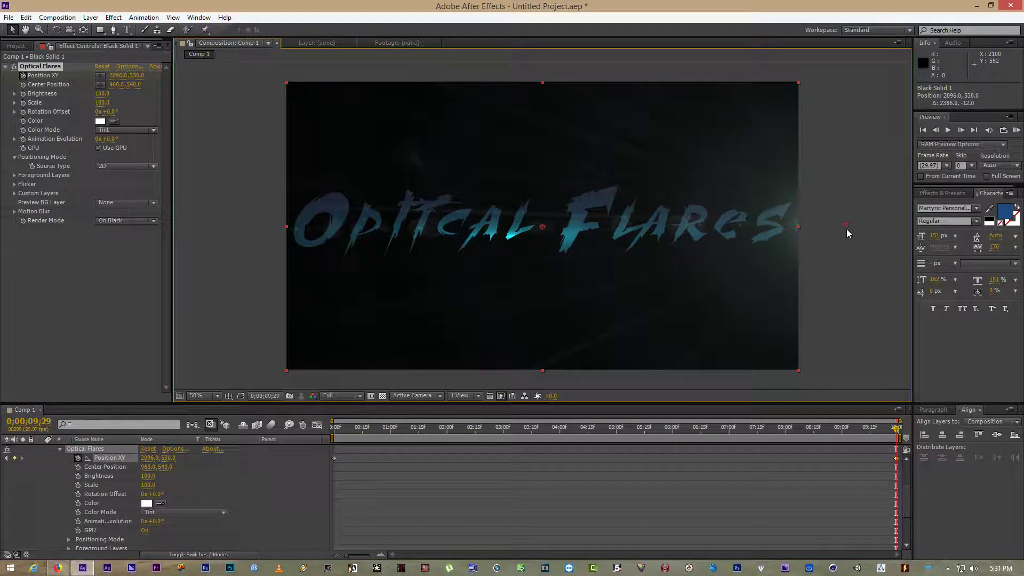
Run a RAM preview of the flare animation from the first frame and stop it after watching.
left_click(923, 131)
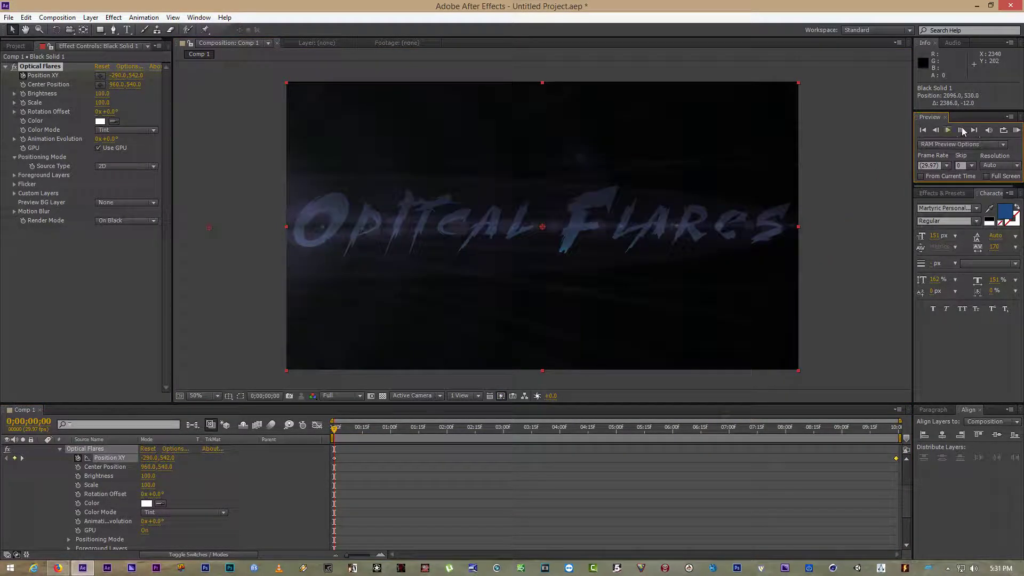
left_click(1016, 131)
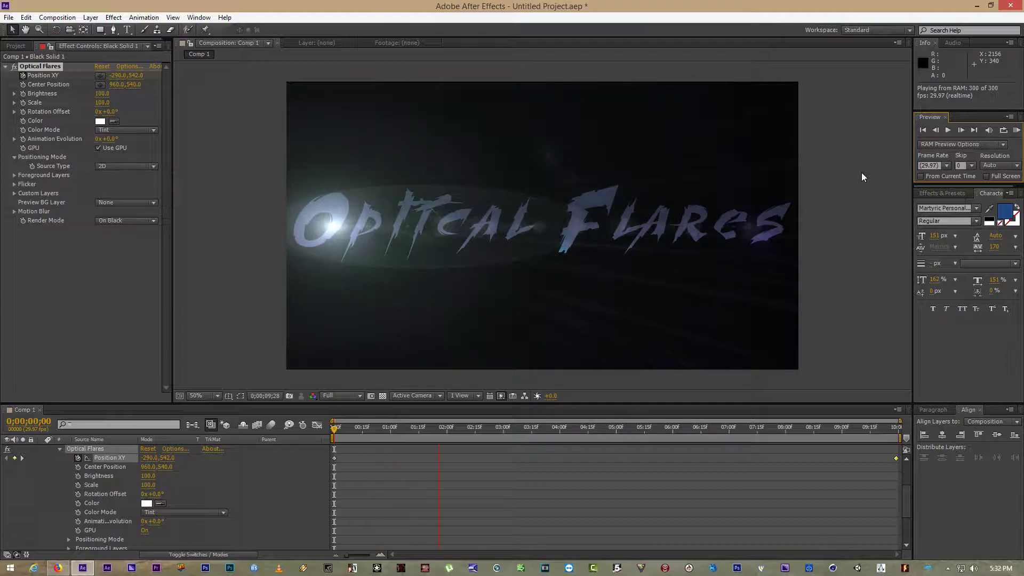
key("space")
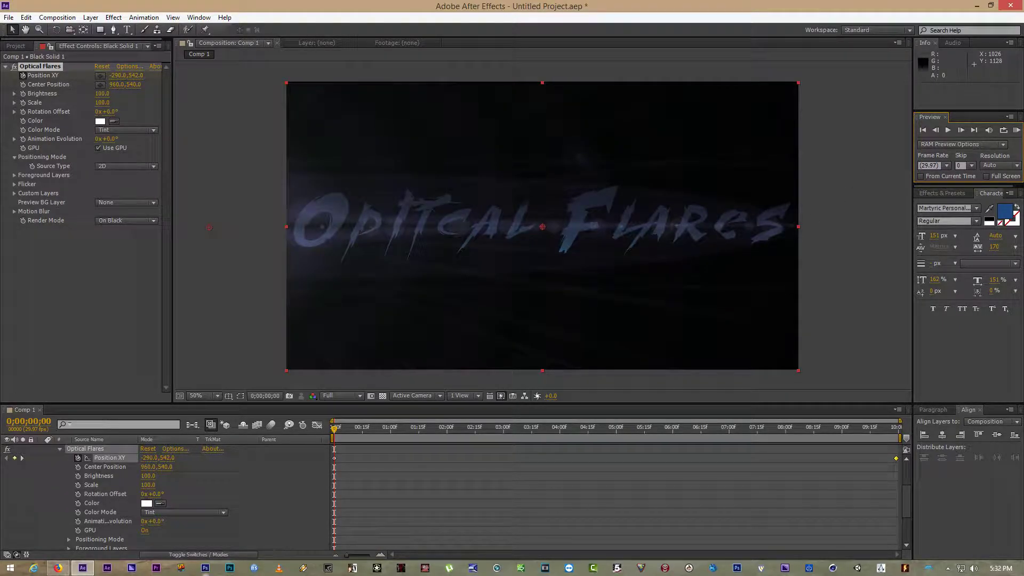
left_click(328, 568)
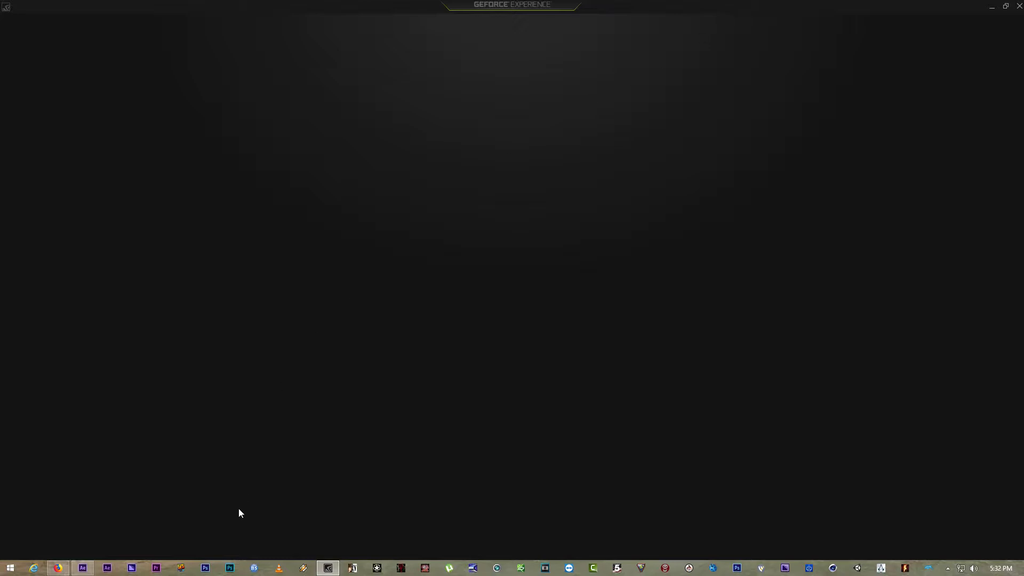
left_click(328, 569)
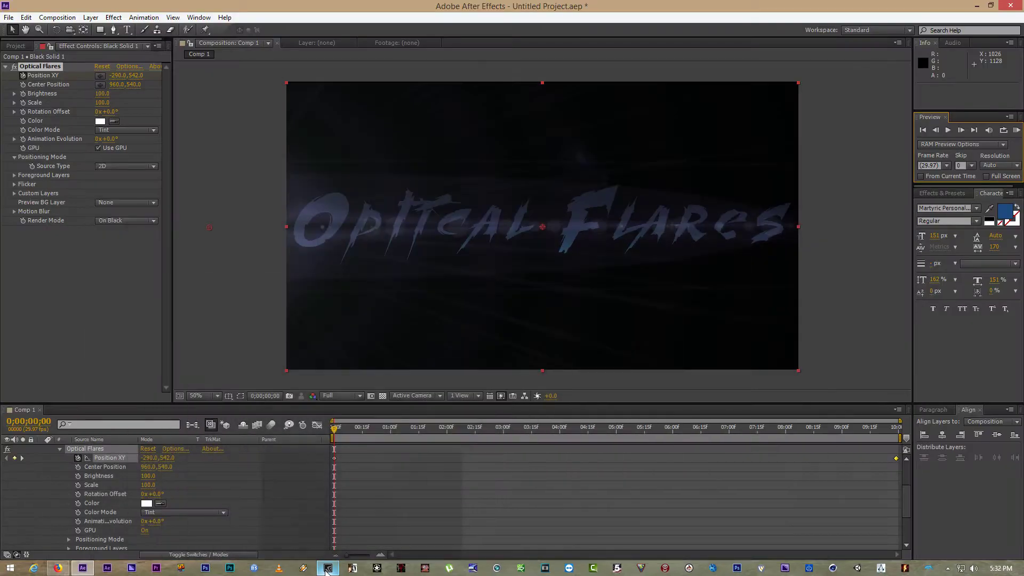
Close After Effects and discard the changes to Untitled Project.aep.
left_click(328, 569)
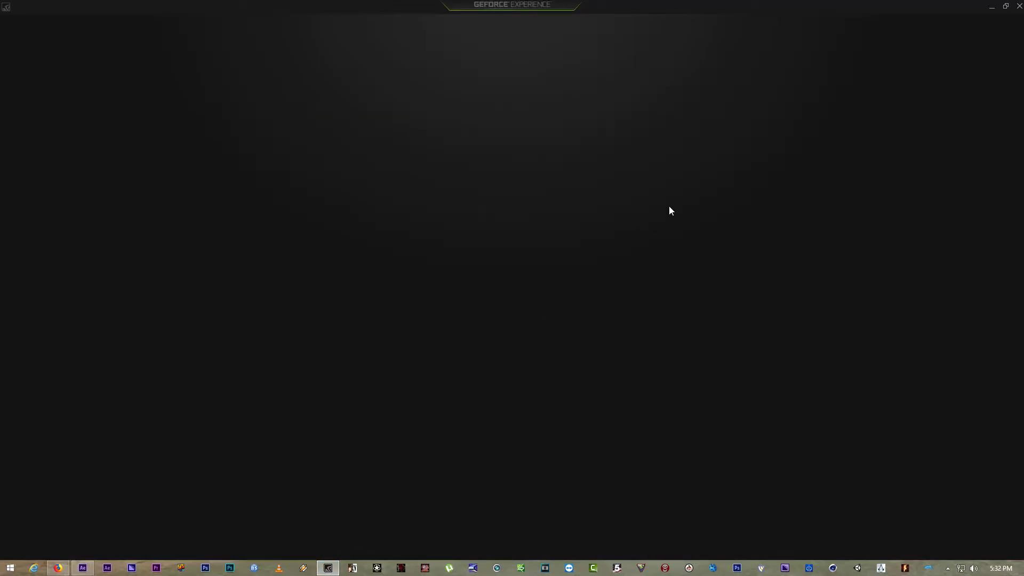
left_click(1017, 7)
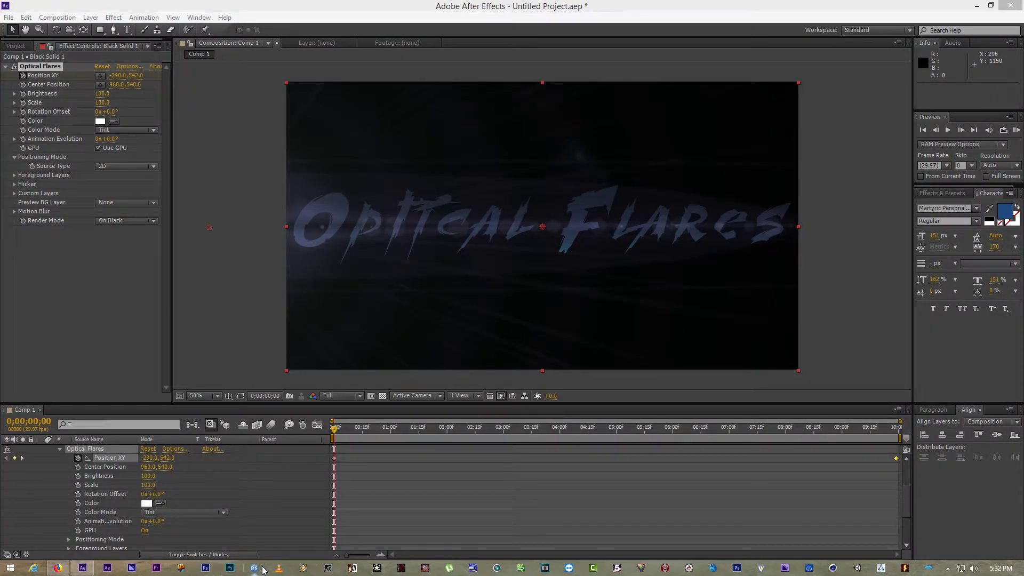
left_click(1010, 5)
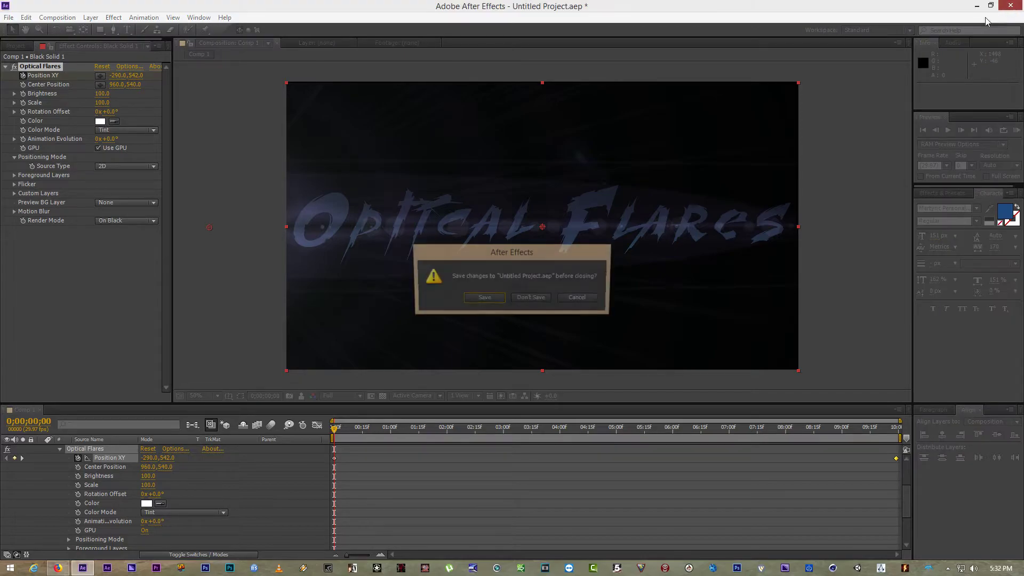
left_click(544, 301)
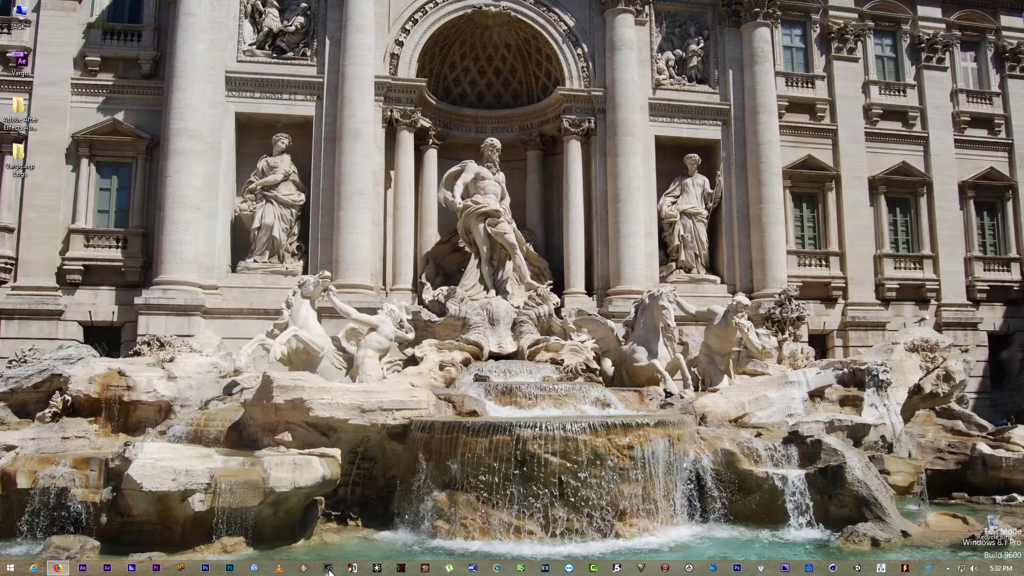
Switch to GeForce Experience and open its gameplay sharing overlay.
left_click(328, 567)
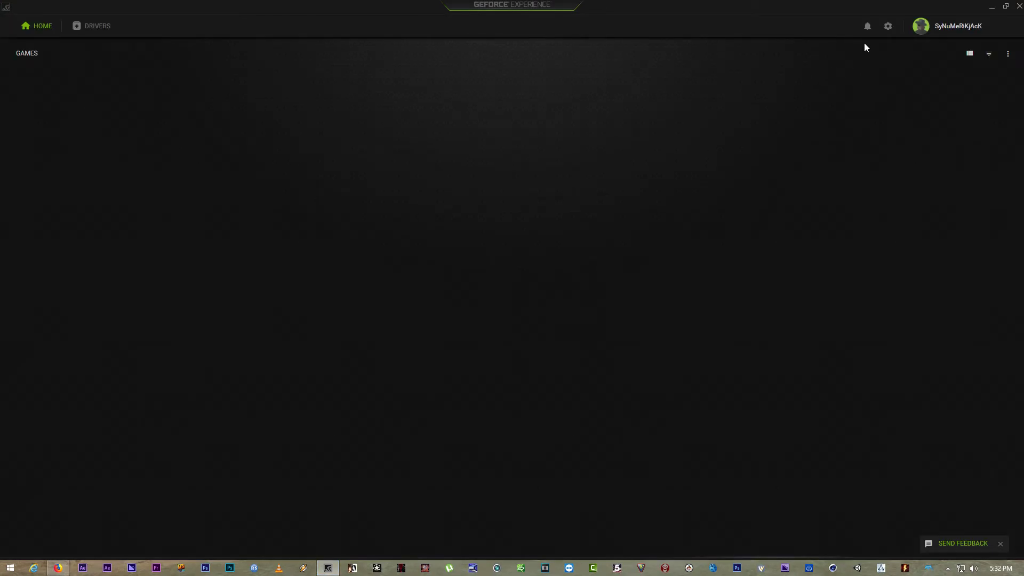
left_click(865, 30)
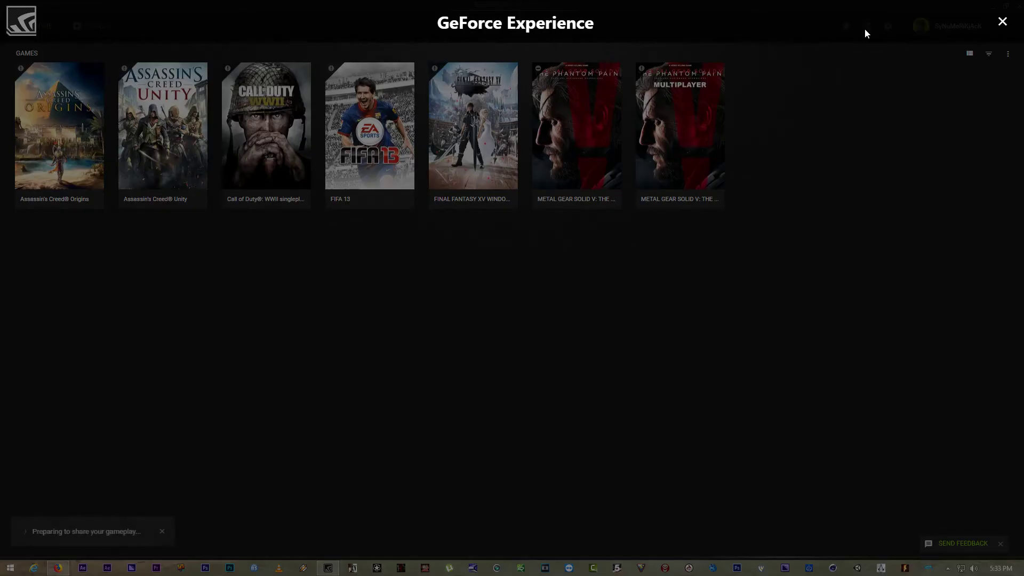